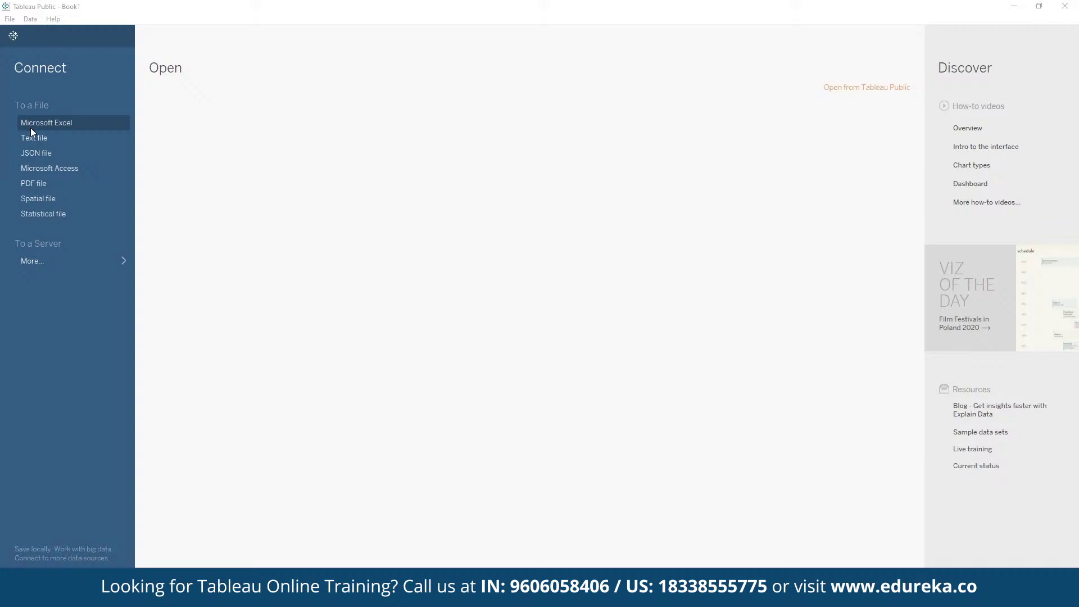
# Connect to the Excel workbook Global Superstore Orders 2016.xlsx in the Downloads folder.
pyautogui.click(31, 128)
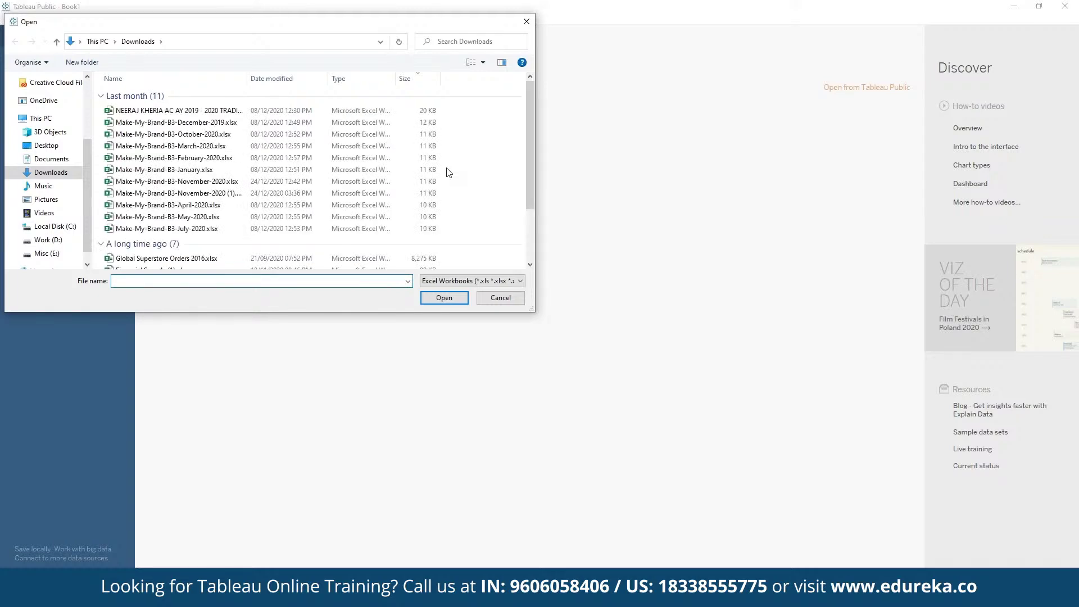
pyautogui.scroll(-1, 271, 224)
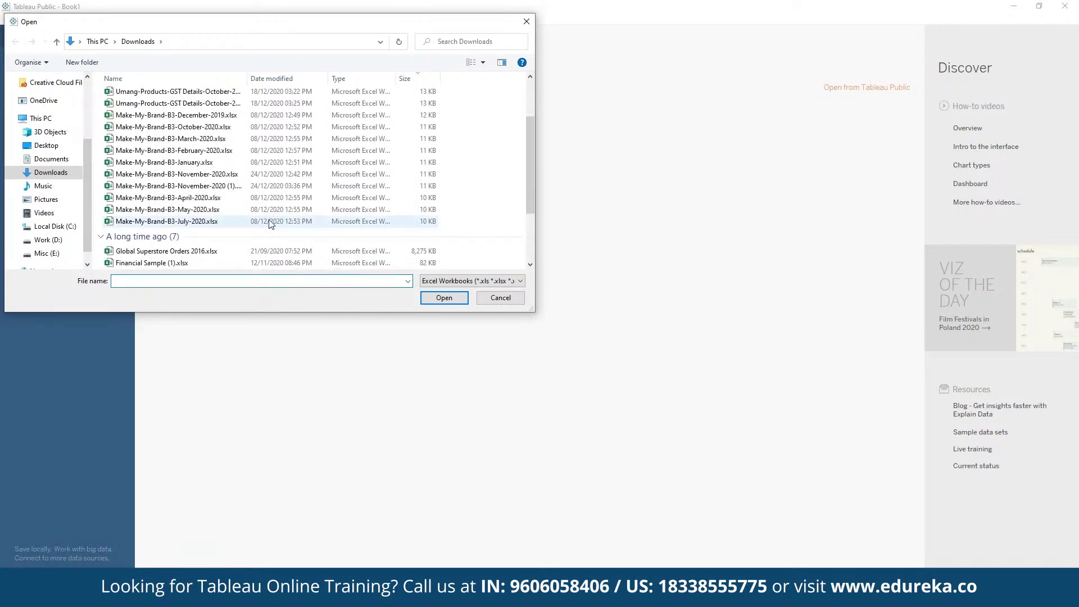
pyautogui.scroll(-2, 264, 213)
pyautogui.click(169, 237)
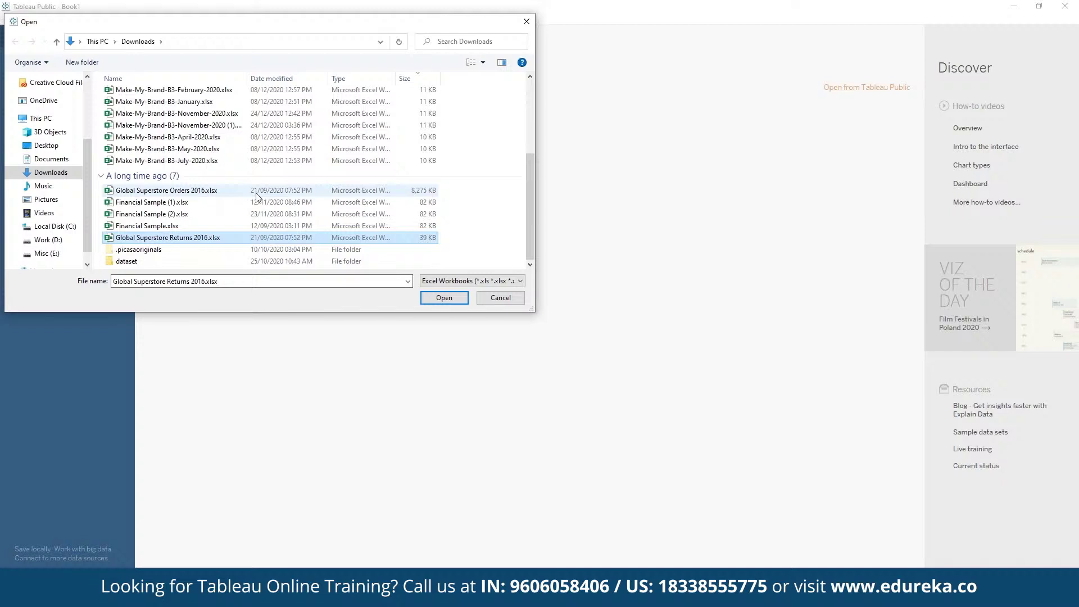
pyautogui.click(435, 298)
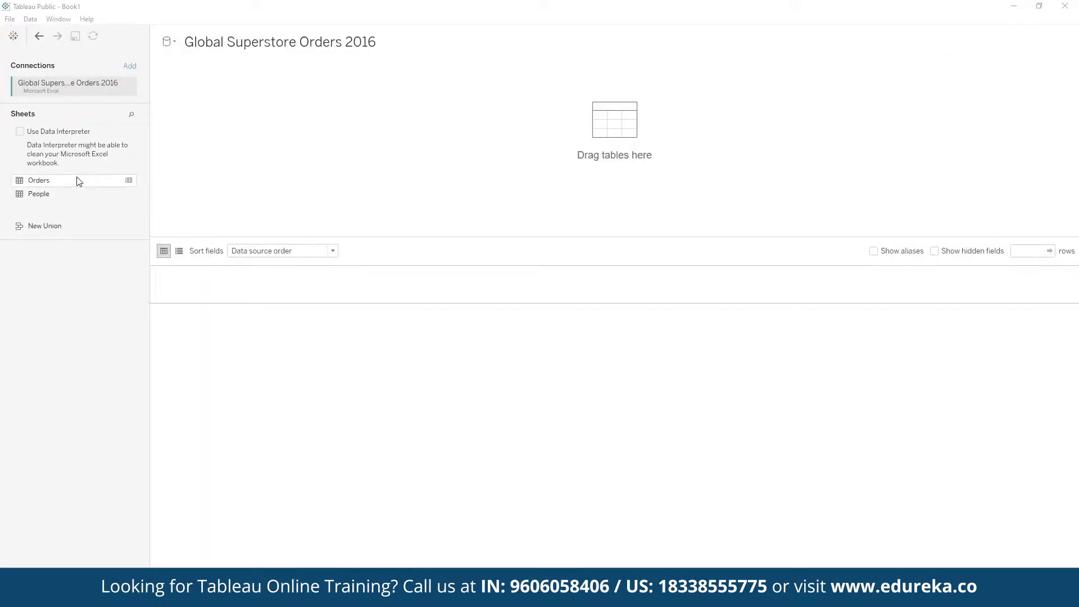
# Add the Orders sheet to the data source and go to the first worksheet.
pyautogui.click(77, 180)
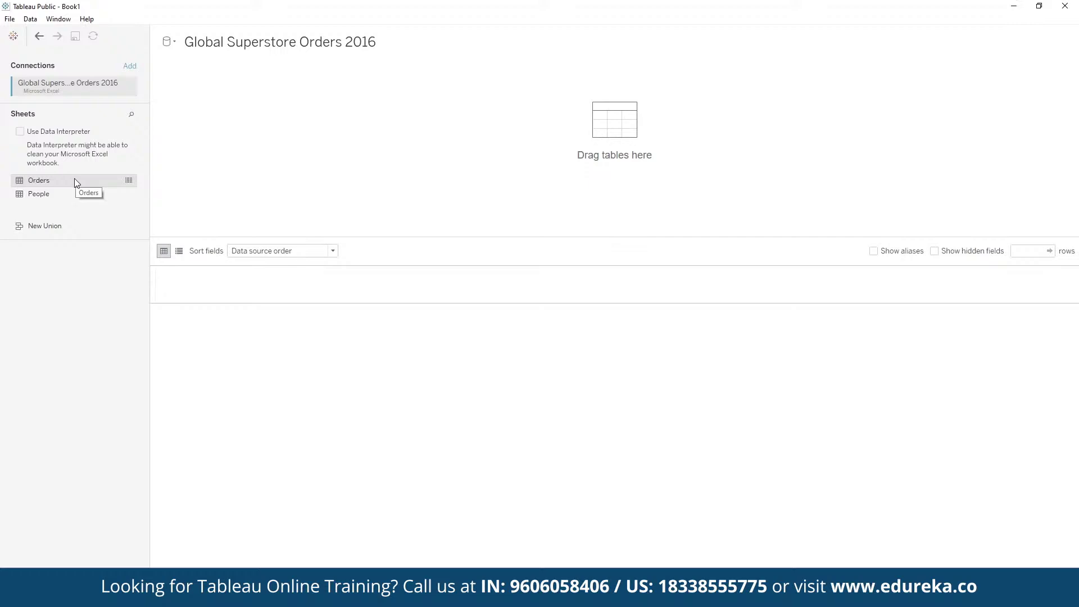
pyautogui.doubleClick(74, 178)
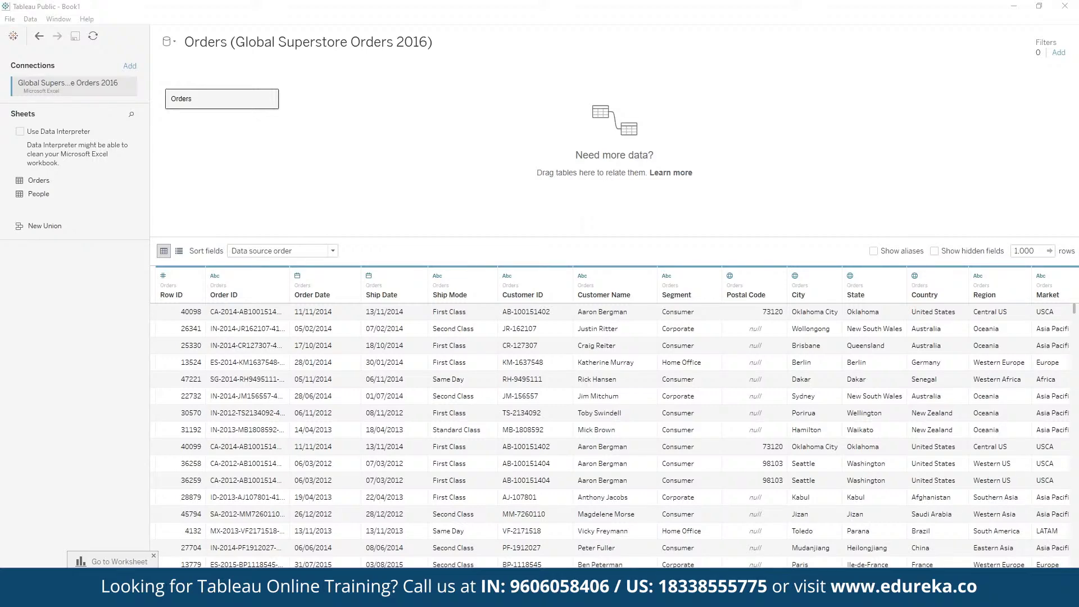
pyautogui.click(112, 561)
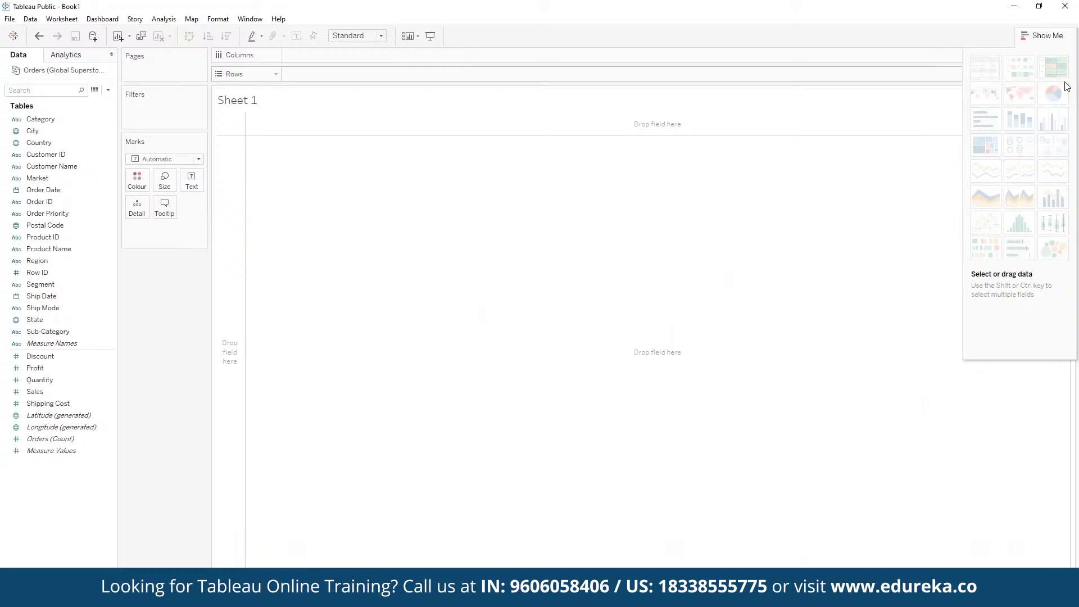
# Look through the Orders table's dimensions and measures and the available chart types.
pyautogui.click(26, 429)
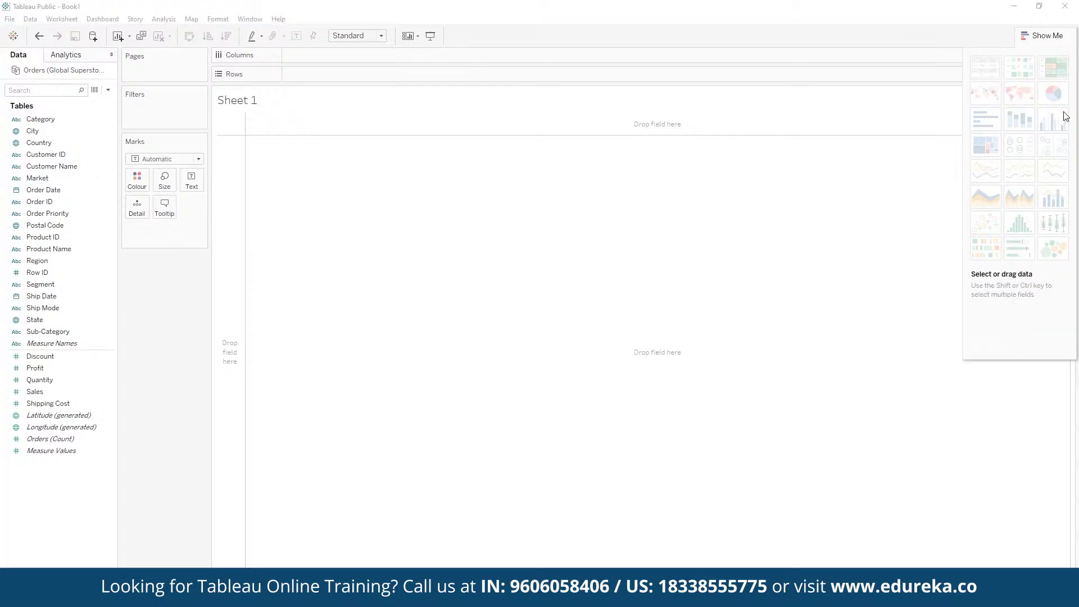
pyautogui.moveTo(999, 182)
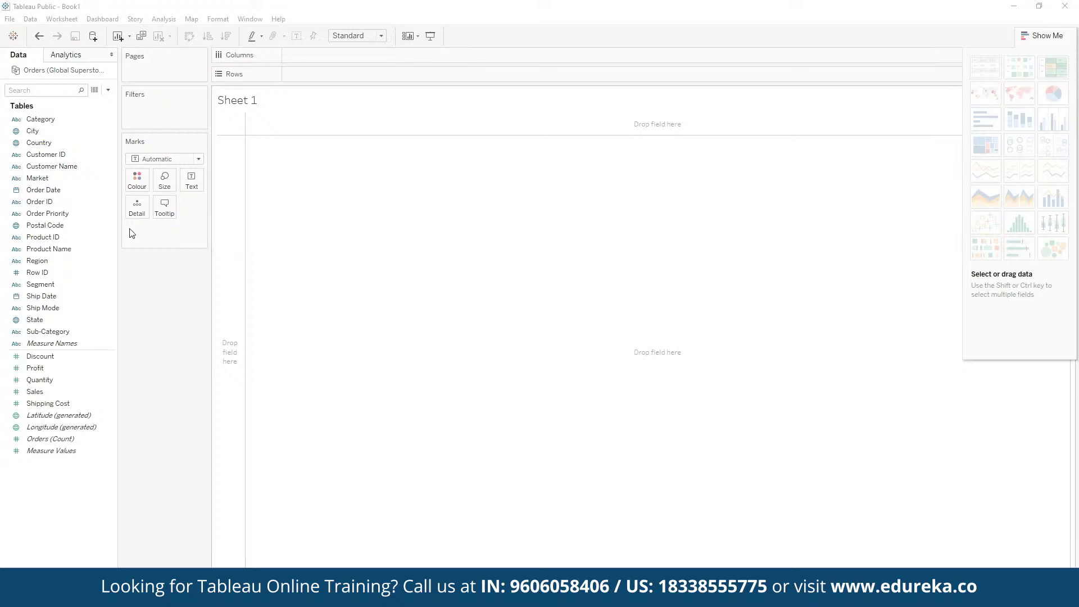
pyautogui.click(16, 261)
pyautogui.click(45, 274)
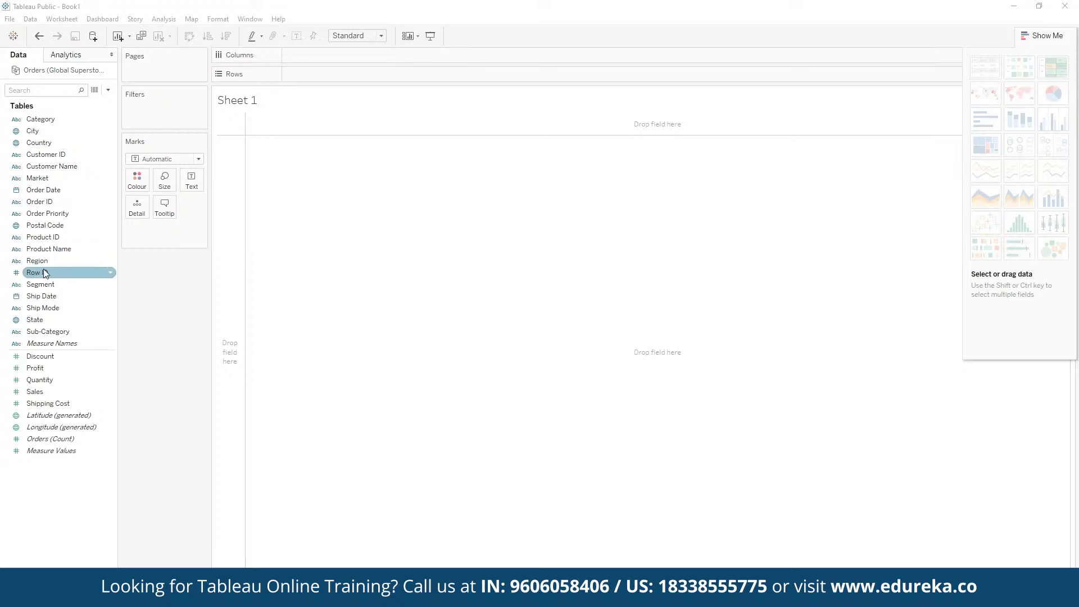
pyautogui.click(59, 175)
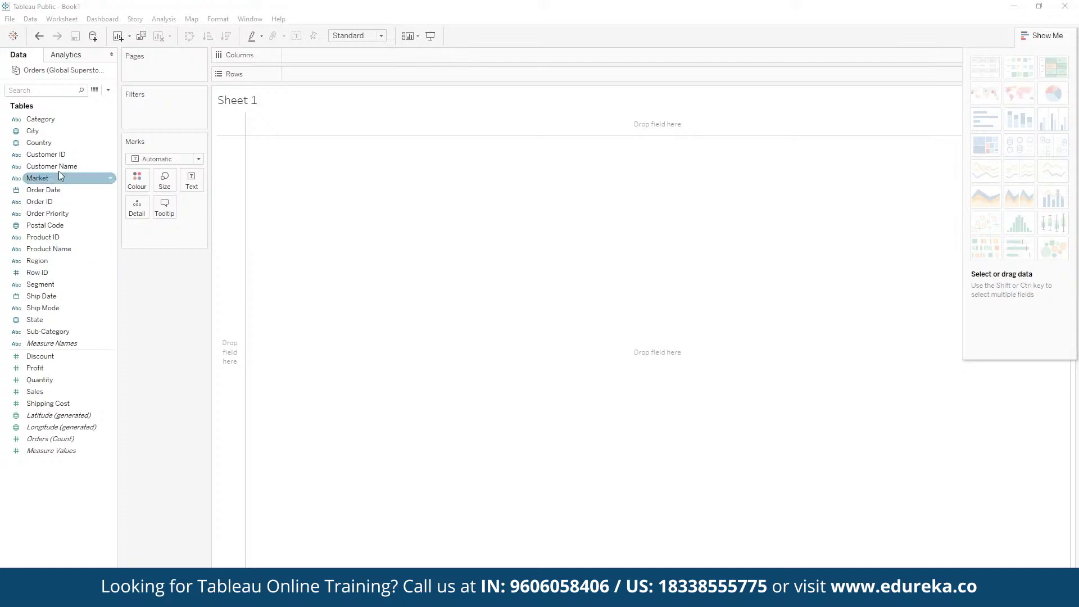
pyautogui.click(55, 170)
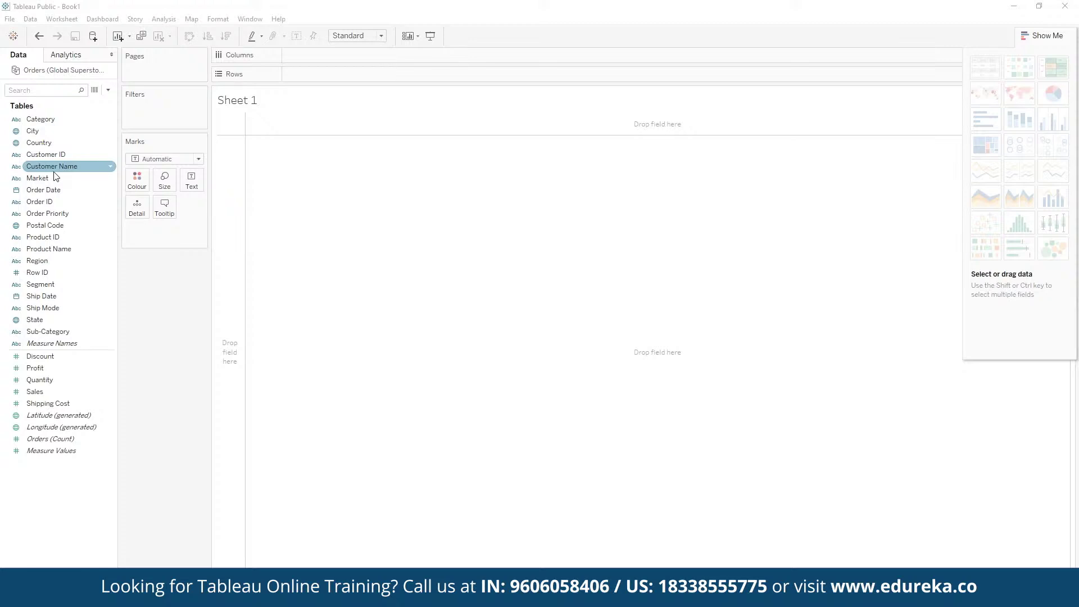
pyautogui.click(59, 178)
pyautogui.click(56, 202)
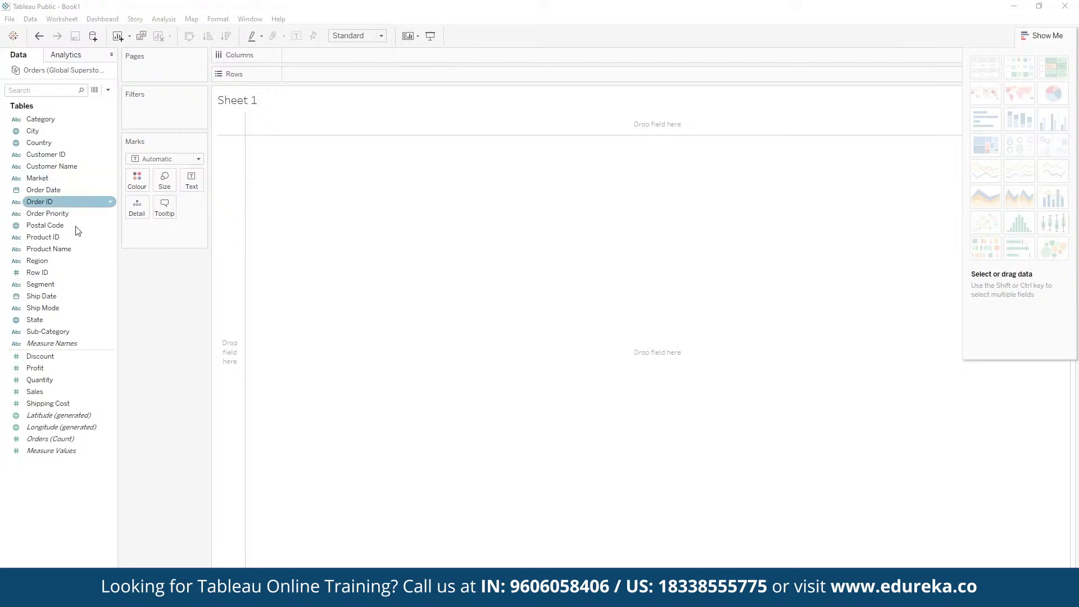
pyautogui.click(56, 308)
pyautogui.click(72, 358)
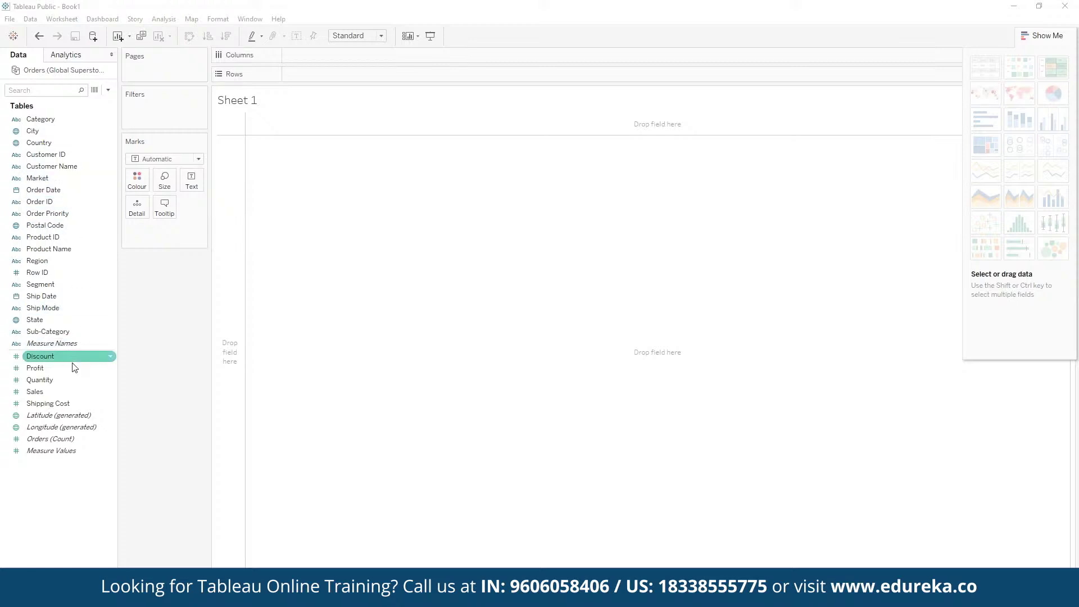
# Plot the sum of Profit on rows against the year of Order Date on columns.
pyautogui.moveTo(72, 368); pyautogui.dragTo(481, 256)
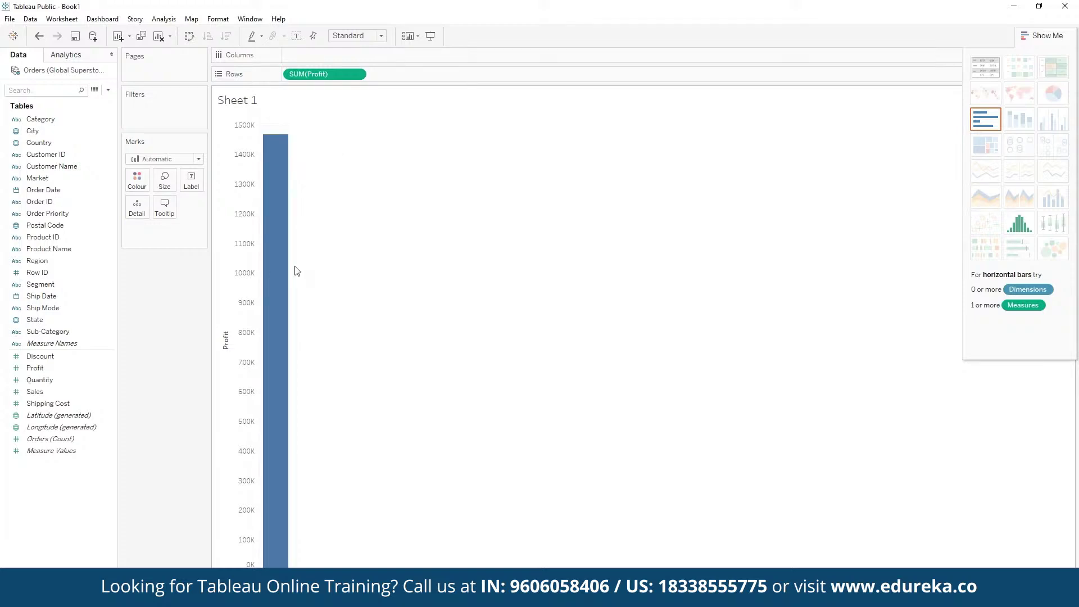
pyautogui.click(51, 249)
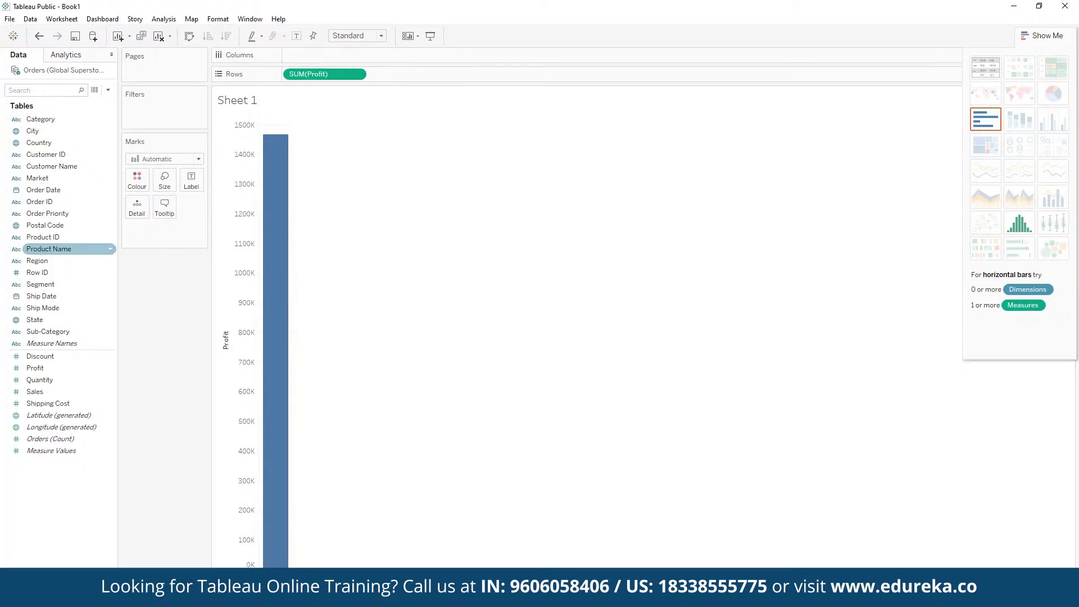
pyautogui.click(115, 242)
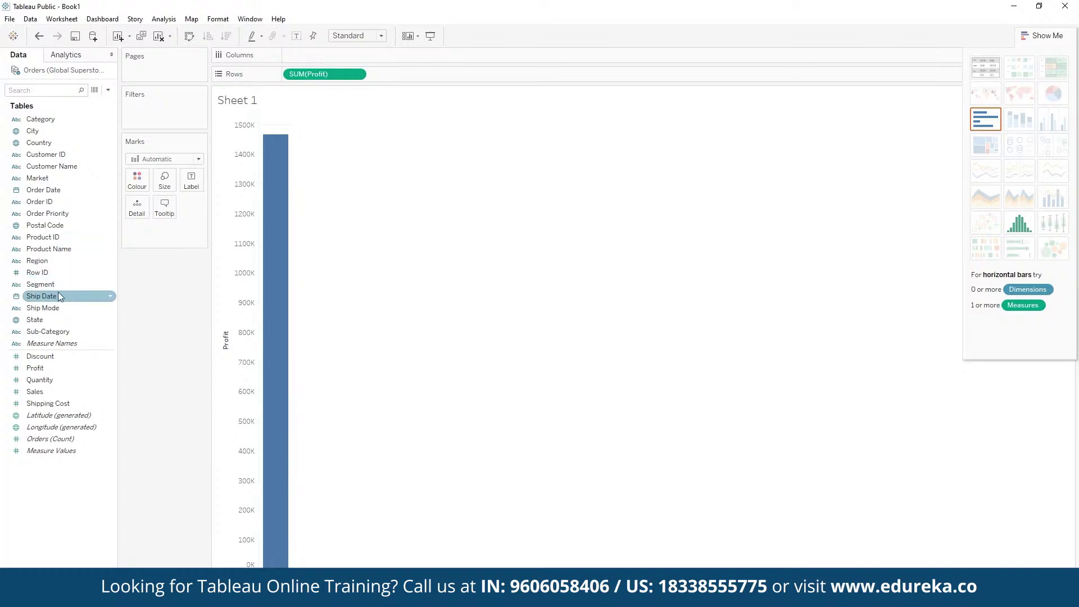
pyautogui.click(51, 191)
pyautogui.moveTo(51, 192); pyautogui.dragTo(337, 58)
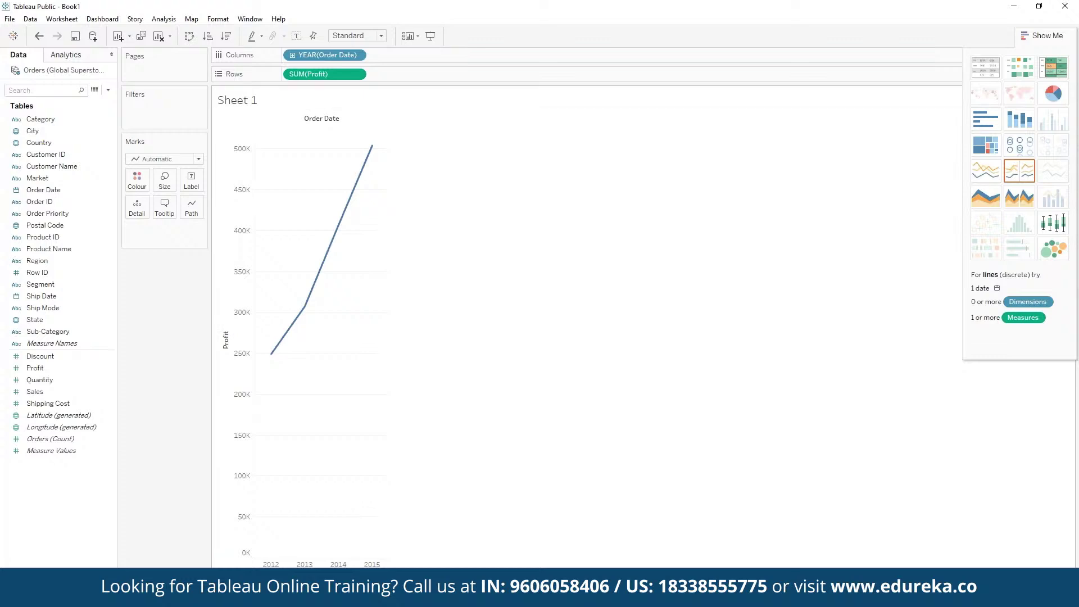
# Drill the Order Date on columns down from year to quarter and month.
pyautogui.click(292, 56)
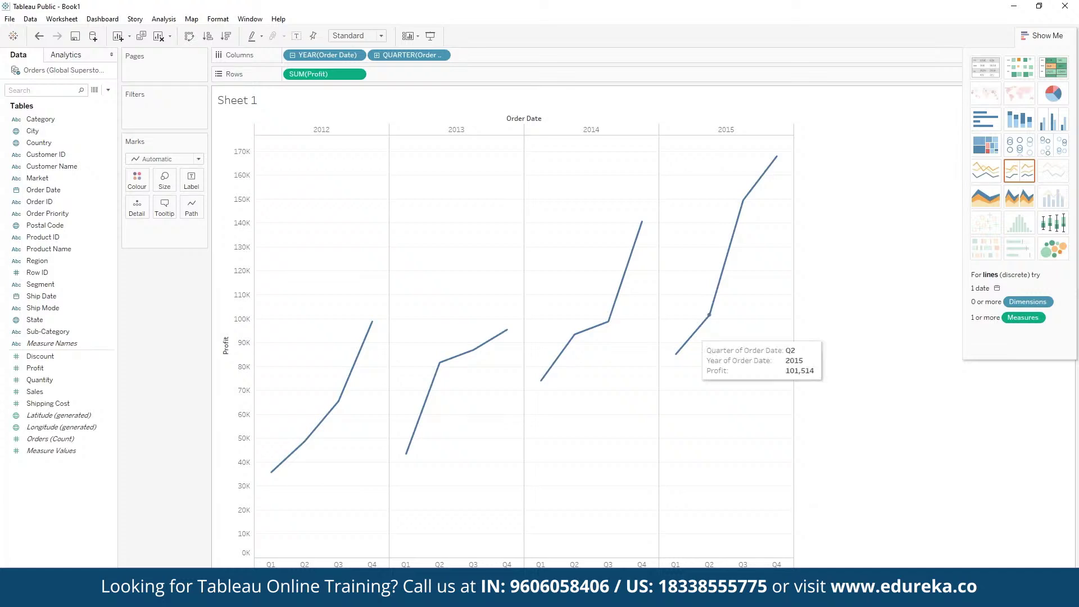
pyautogui.click(377, 55)
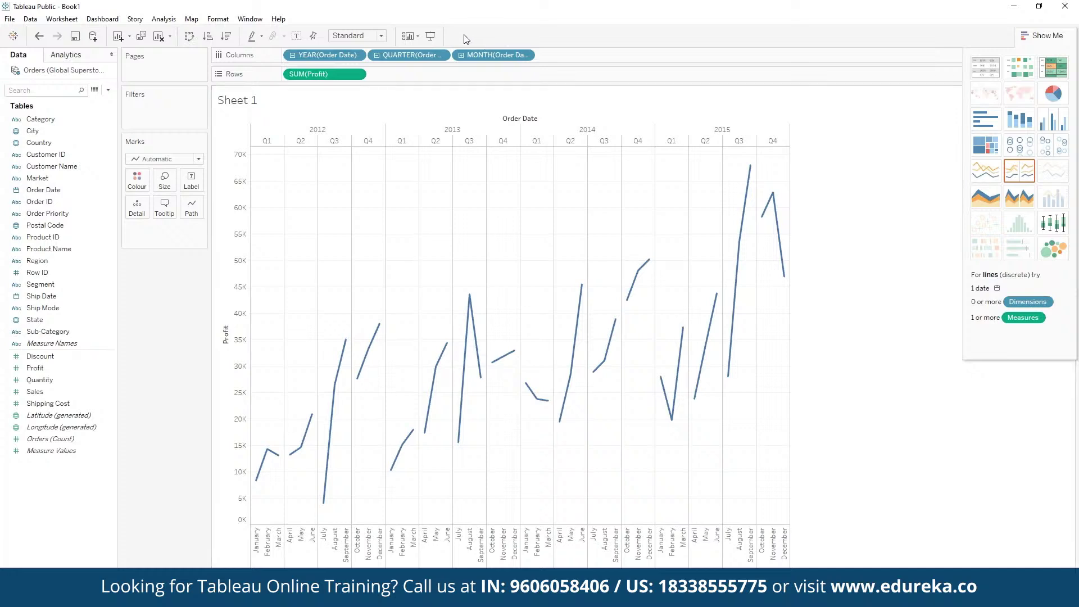
pyautogui.click(293, 54)
pyautogui.click(293, 54)
pyautogui.click(377, 55)
# Try showing profit by month only by removing the year and quarter of Order Date from columns, and undo the removals.
pyautogui.click(357, 55)
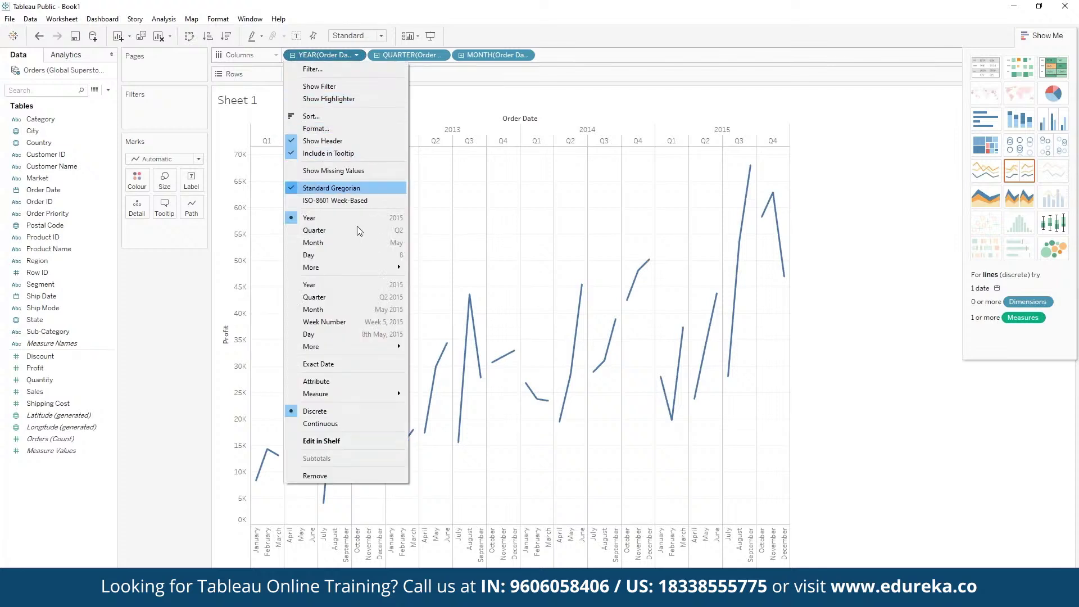
pyautogui.click(338, 477)
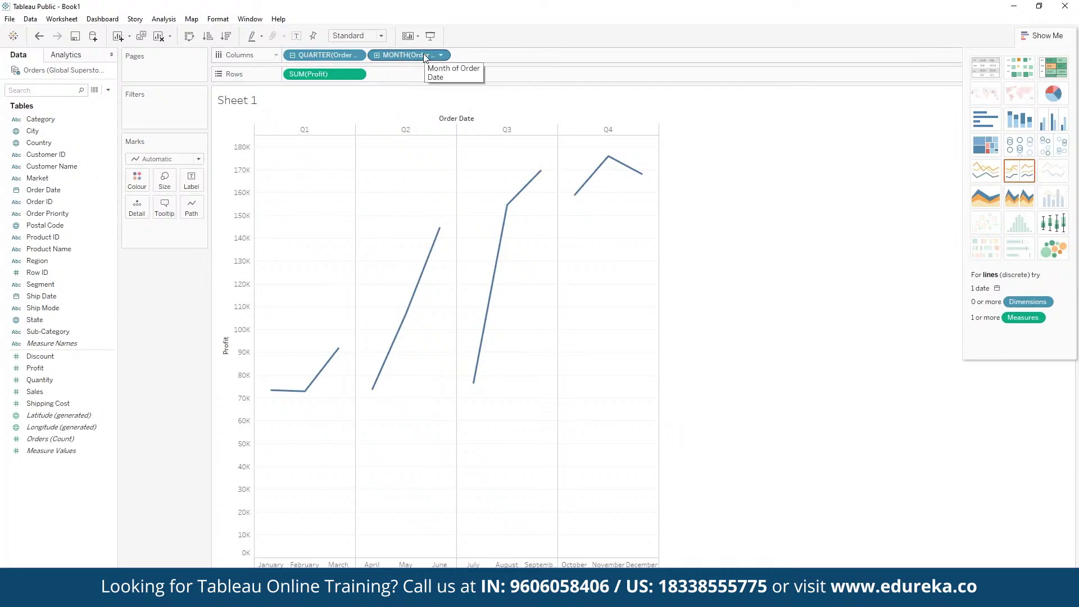
pyautogui.click(356, 55)
pyautogui.click(316, 476)
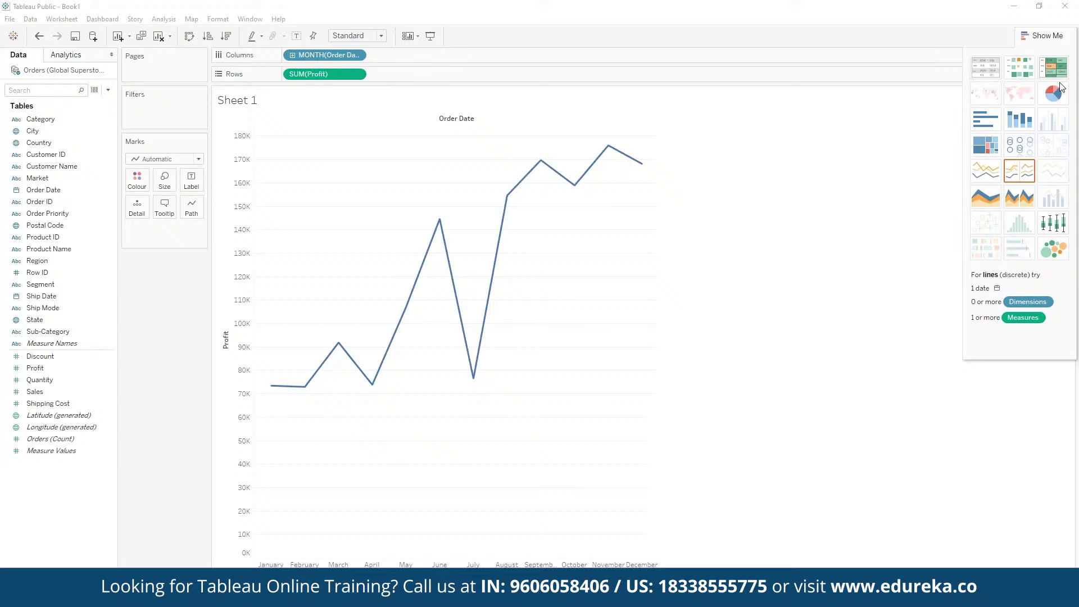
pyautogui.hotkey('ctrl', 'z')
# Remove the quarter of Order Date from columns and colour the profit lines by year of Order Date.
pyautogui.click(441, 55)
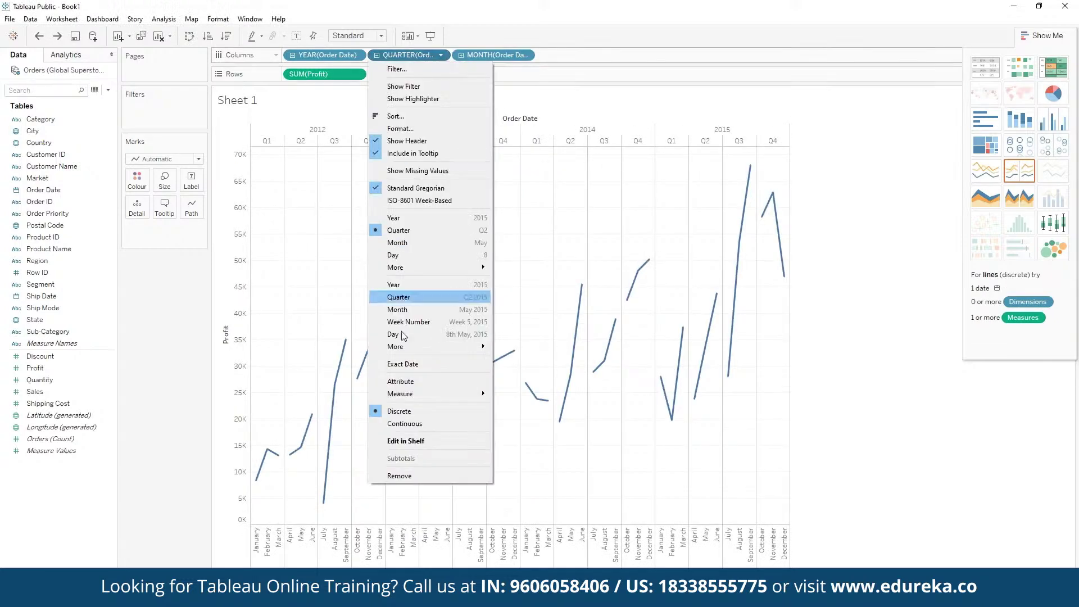
pyautogui.click(421, 476)
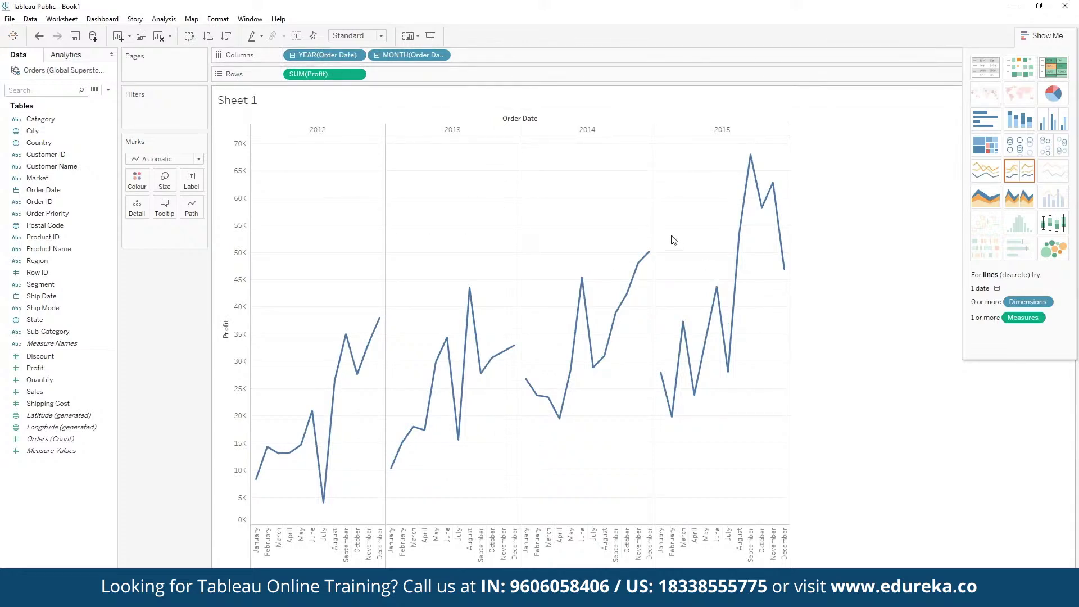
pyautogui.moveTo(324, 58); pyautogui.dragTo(144, 184)
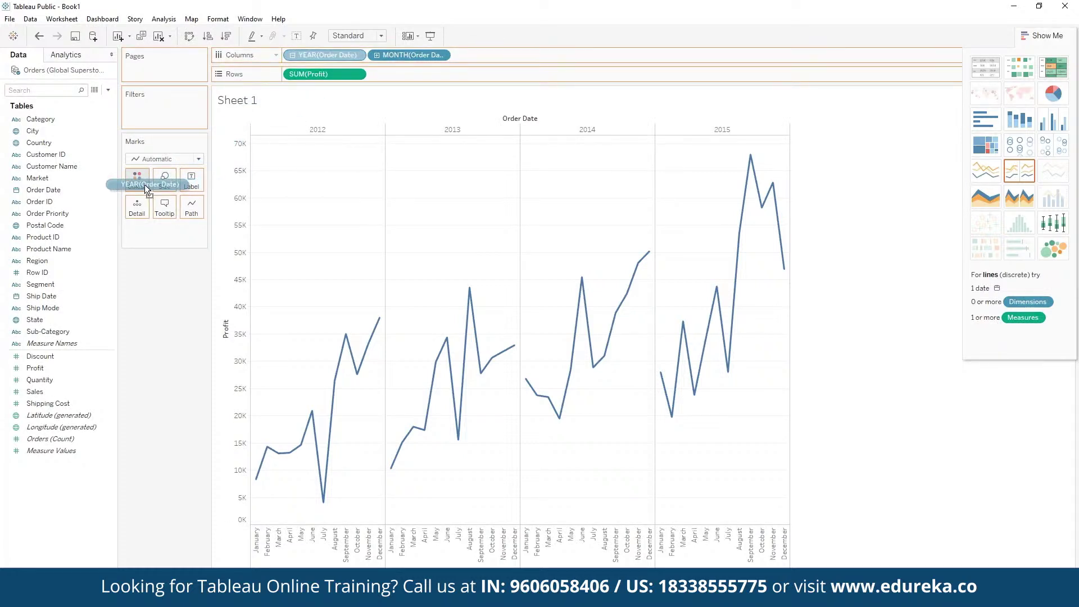
pyautogui.moveTo(144, 184); pyautogui.dragTo(144, 184)
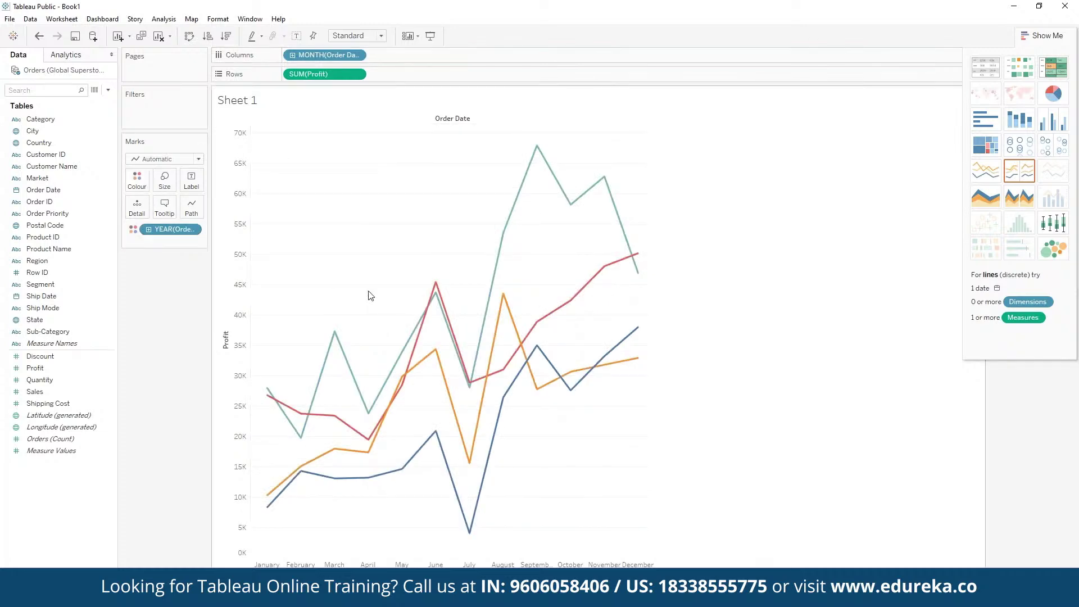
# Examine the monthly profit points on the yearly lines, including June, August and September 2015.
pyautogui.moveTo(413, 320)
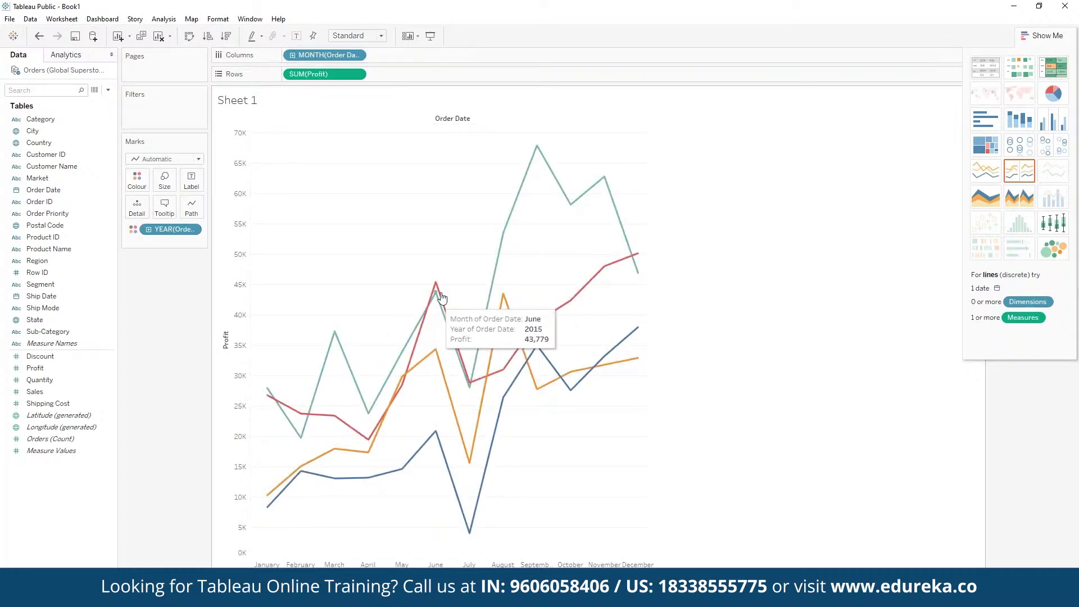
pyautogui.moveTo(503, 233)
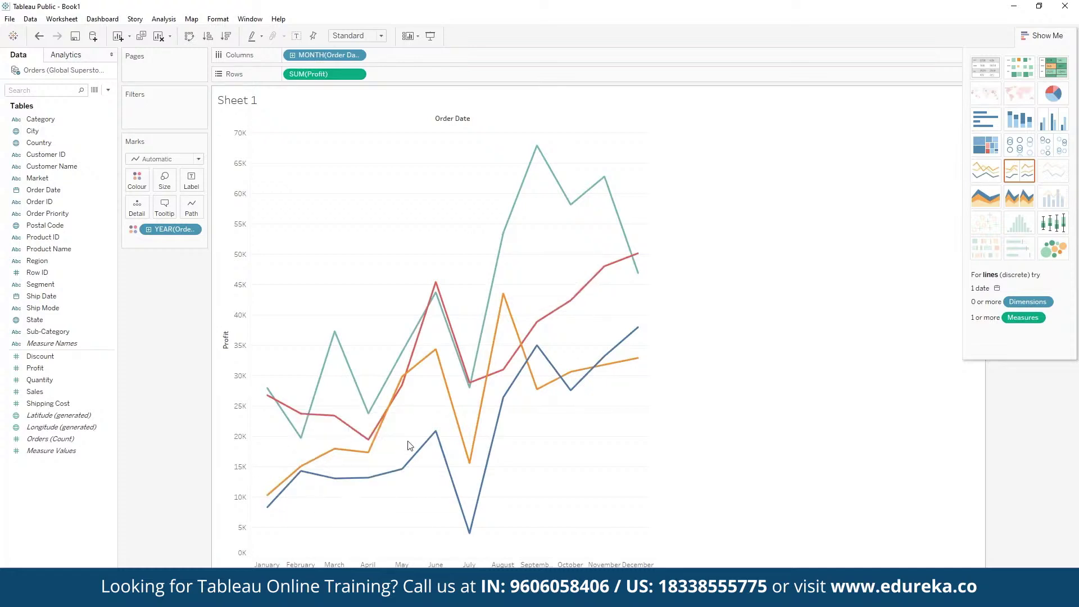
pyautogui.moveTo(441, 461)
pyautogui.moveTo(495, 272)
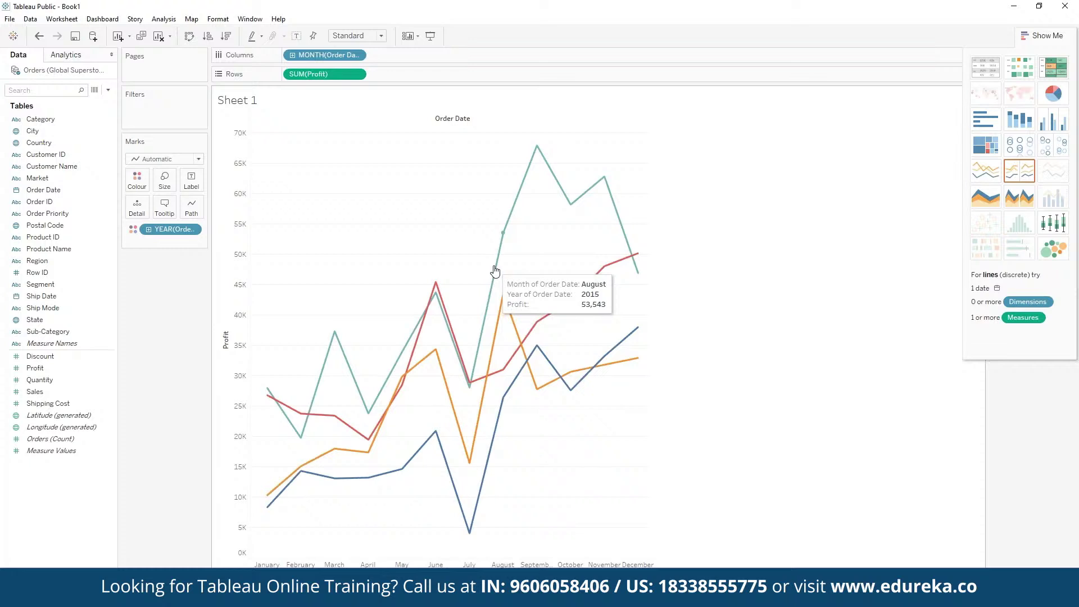
pyautogui.moveTo(537, 148)
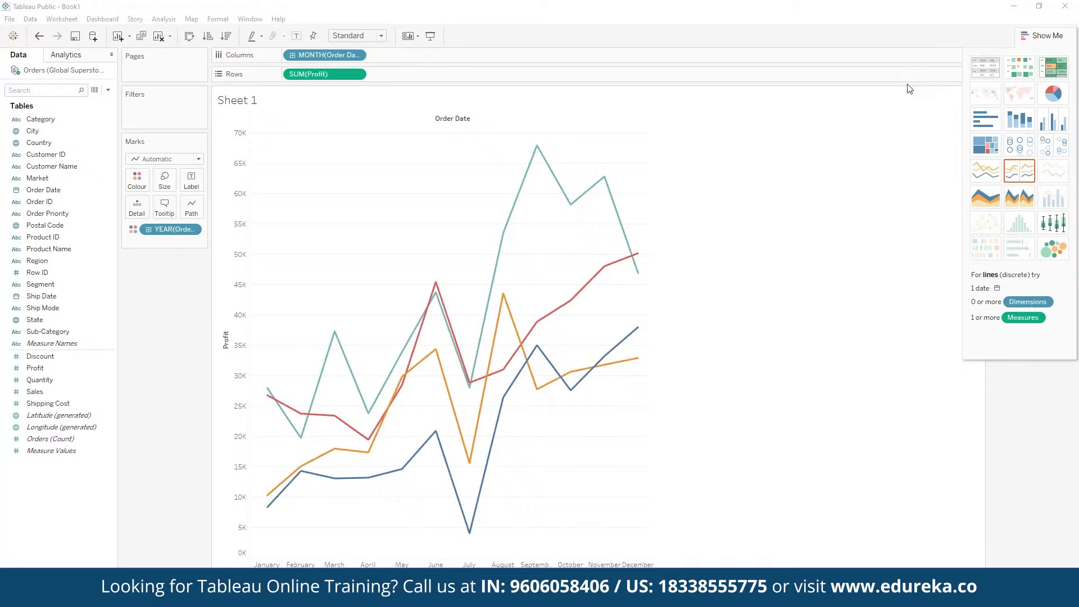
# Create a new worksheet and plot the sum of Quantity on rows.
pyautogui.hotkey('ctrl', 'm')
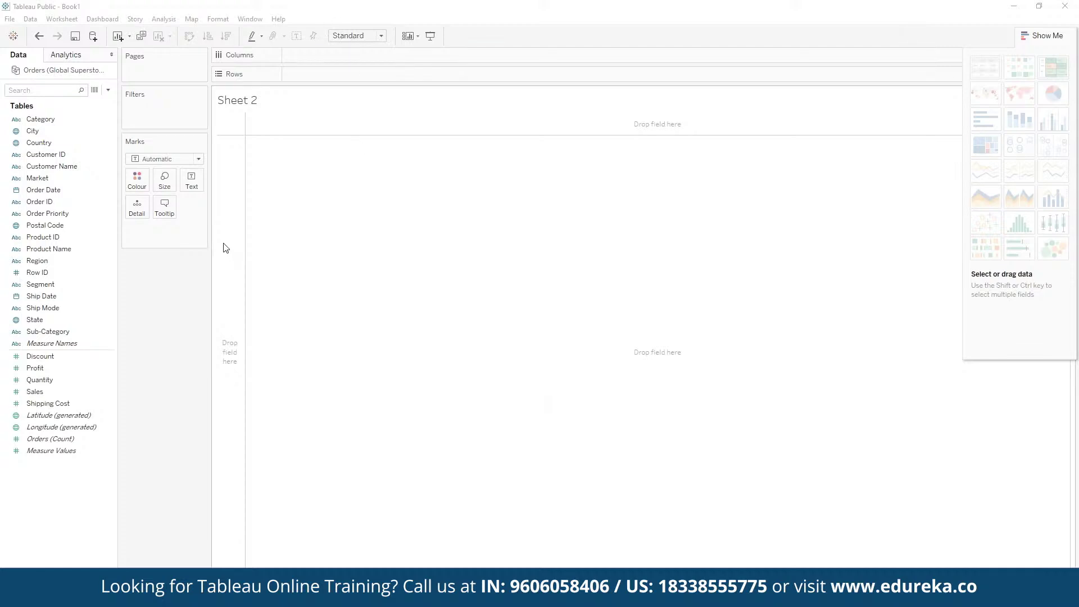
pyautogui.click(84, 251)
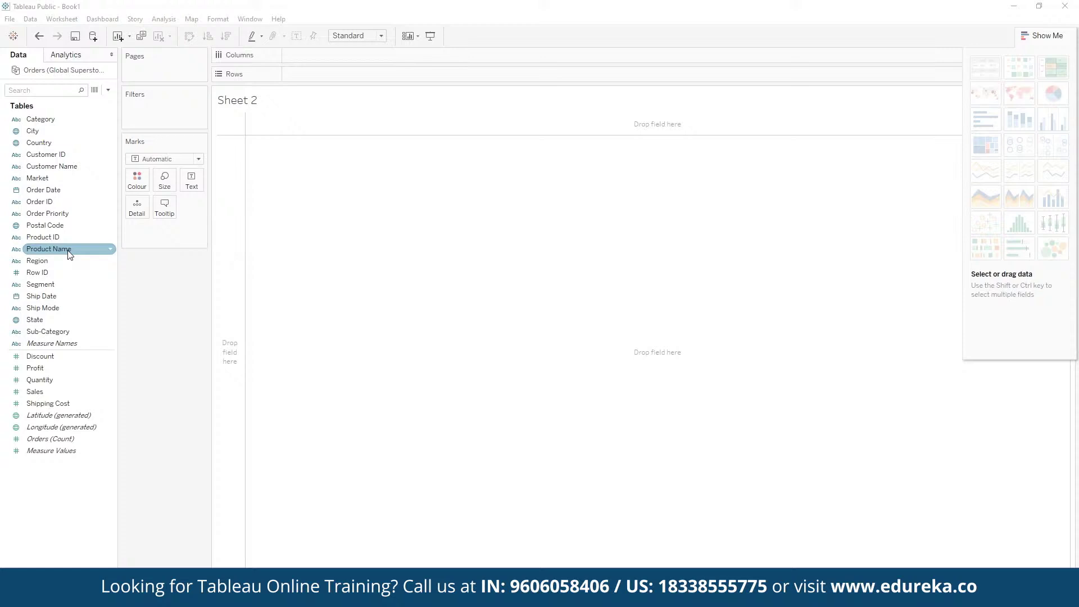
pyautogui.click(56, 379)
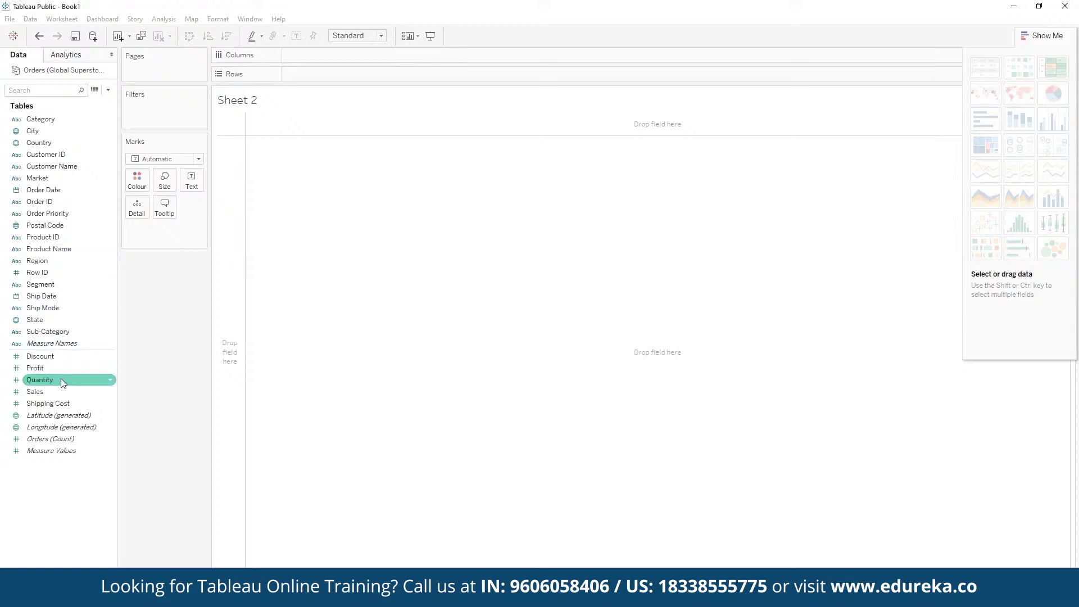
pyautogui.moveTo(61, 379)
pyautogui.mouseDown()
pyautogui.moveTo(345, 85)
pyautogui.moveTo(342, 75)
pyautogui.mouseUp()
pyautogui.click(60, 168)
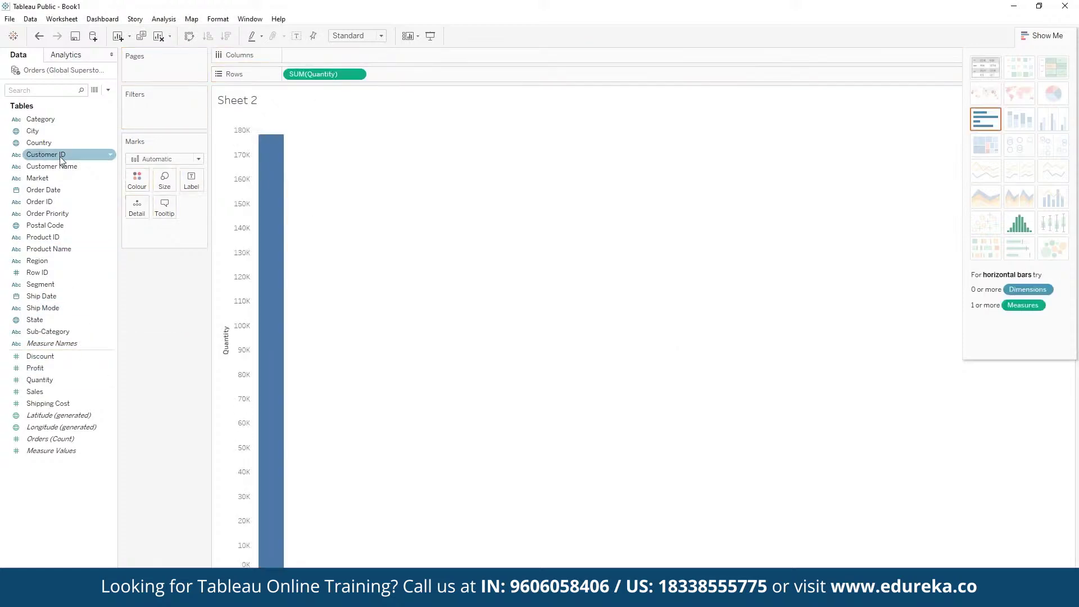
# Break quantity down by Sub-Category, try treemap, packed bubbles and horizontal bars, and settle on a single stacked bar coloured by Sub-Category.
pyautogui.moveTo(56, 332); pyautogui.dragTo(324, 56)
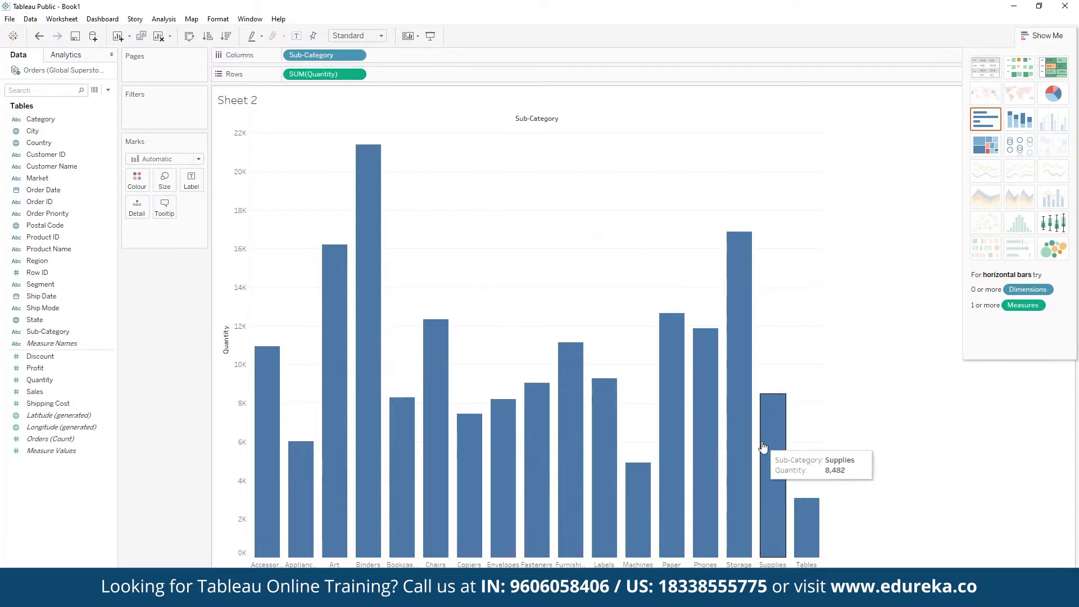
pyautogui.click(993, 146)
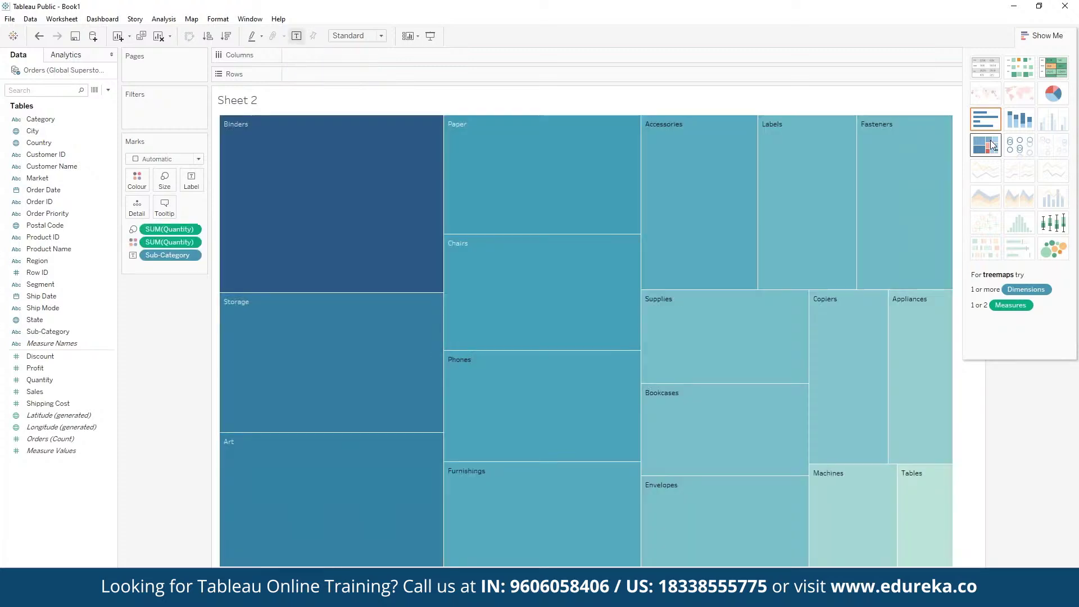
pyautogui.click(1051, 252)
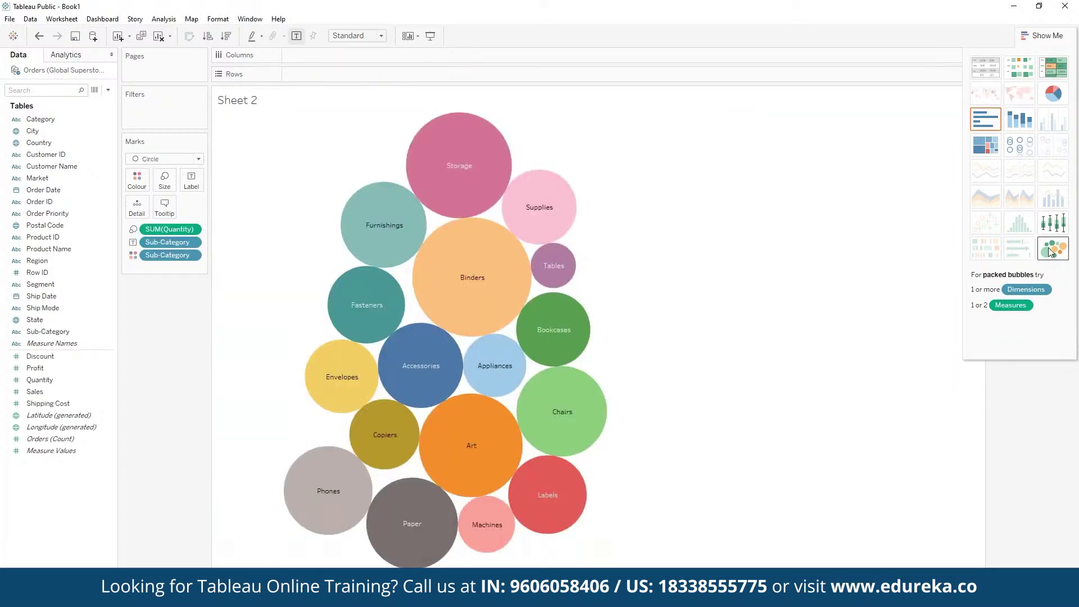
pyautogui.click(987, 146)
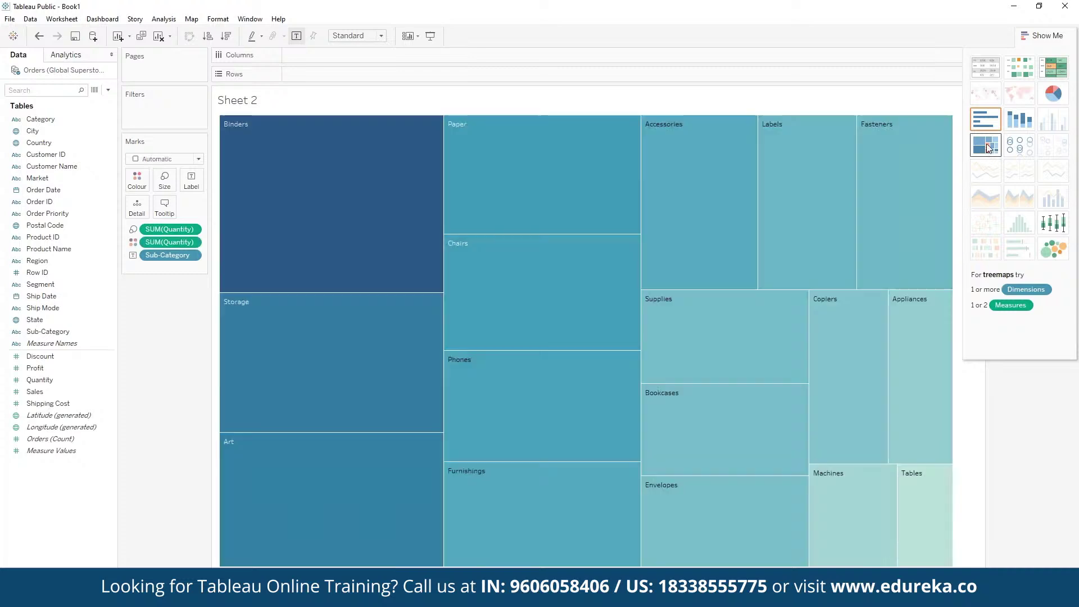
pyautogui.click(1017, 123)
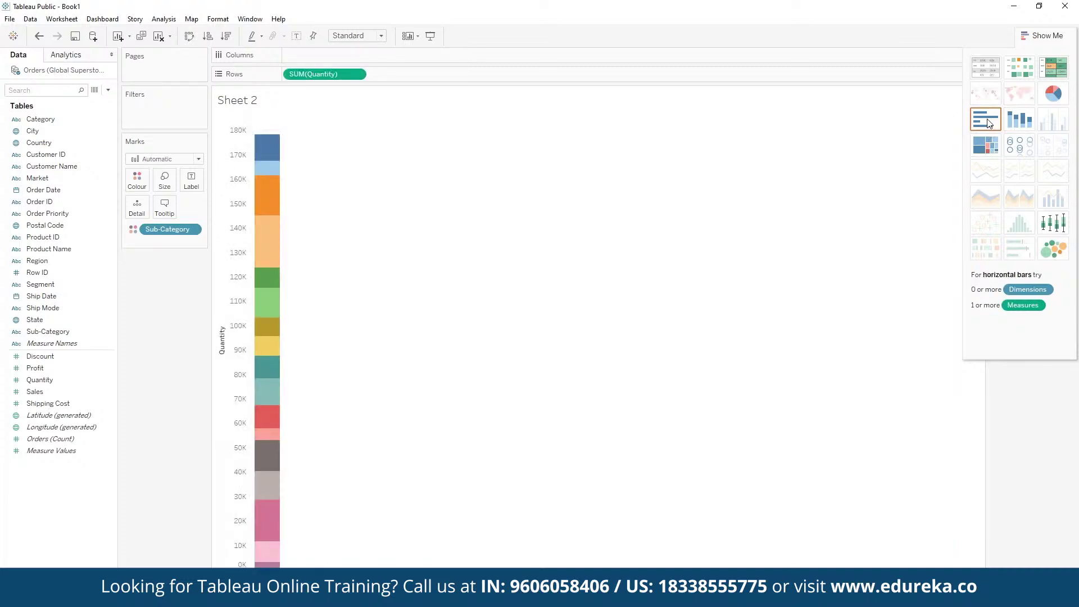
pyautogui.click(988, 123)
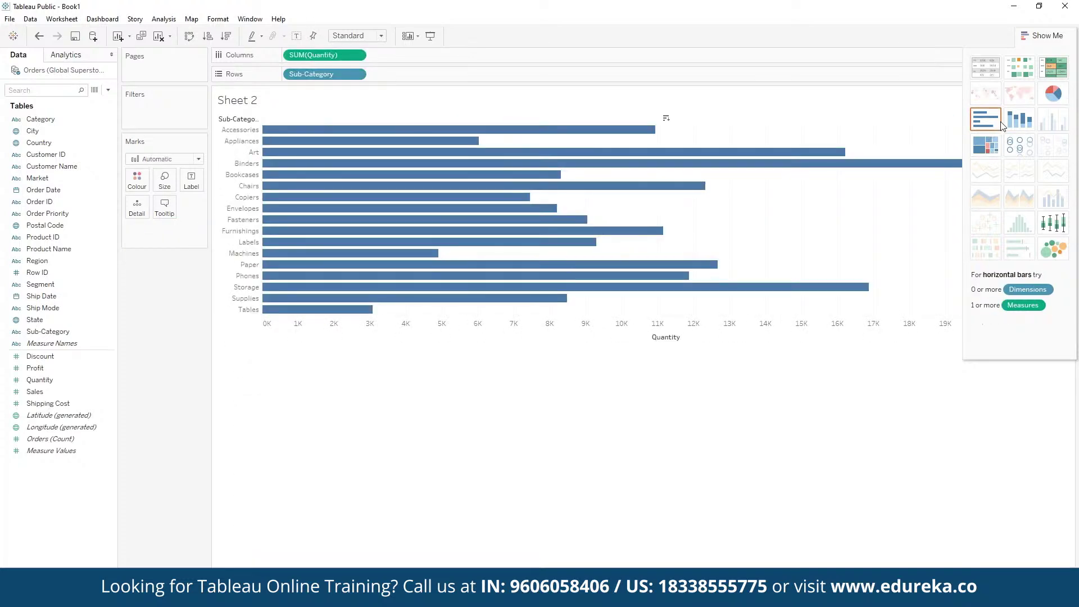
pyautogui.click(1019, 127)
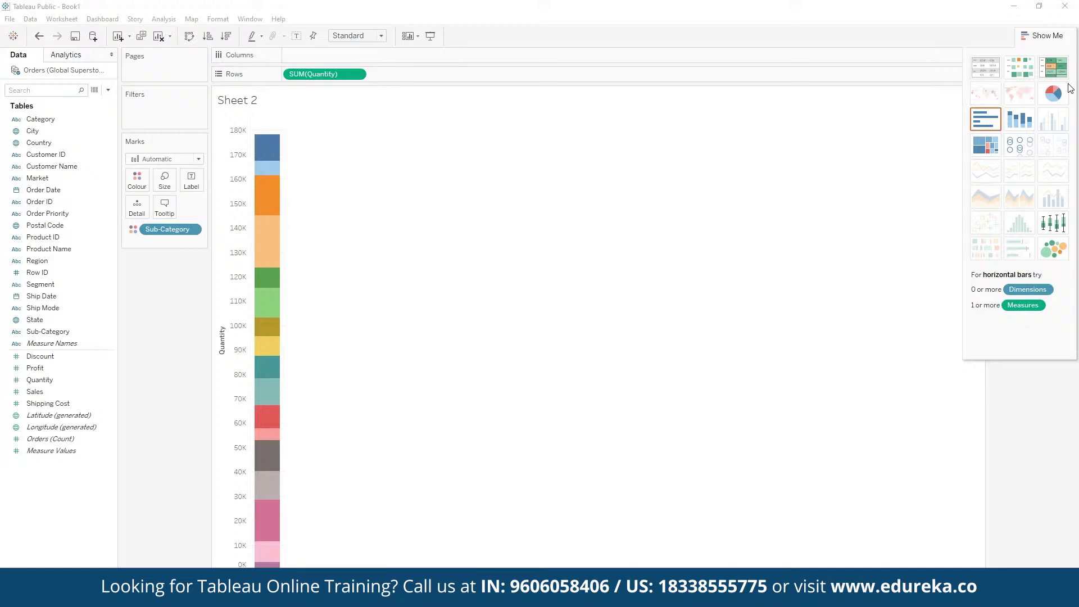
# Create a new worksheet and plot the sum of Profit on rows.
pyautogui.hotkey('ctrl', 'm')
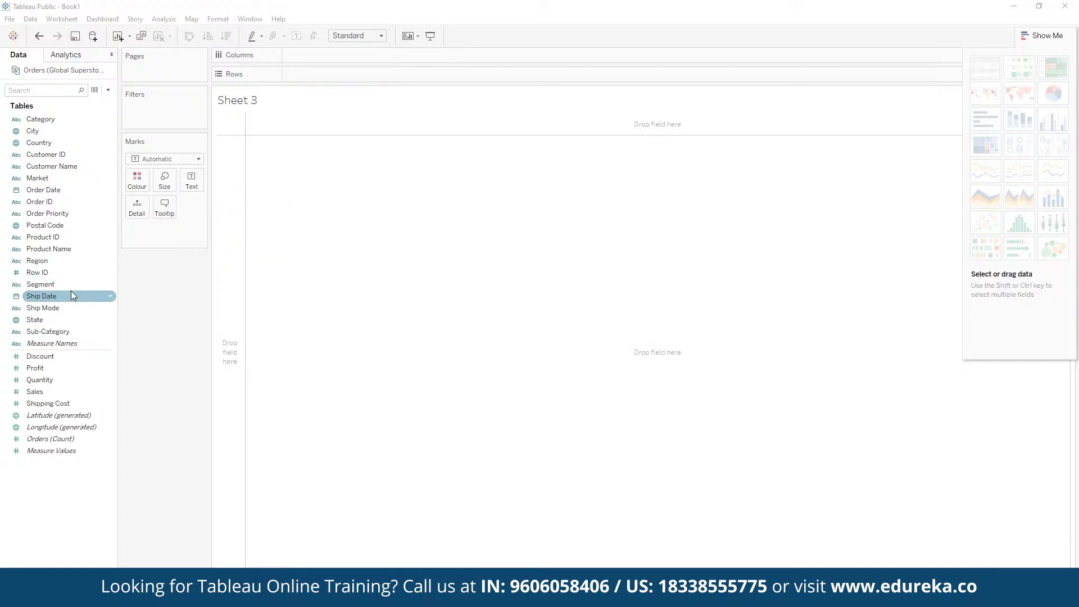
pyautogui.click(71, 308)
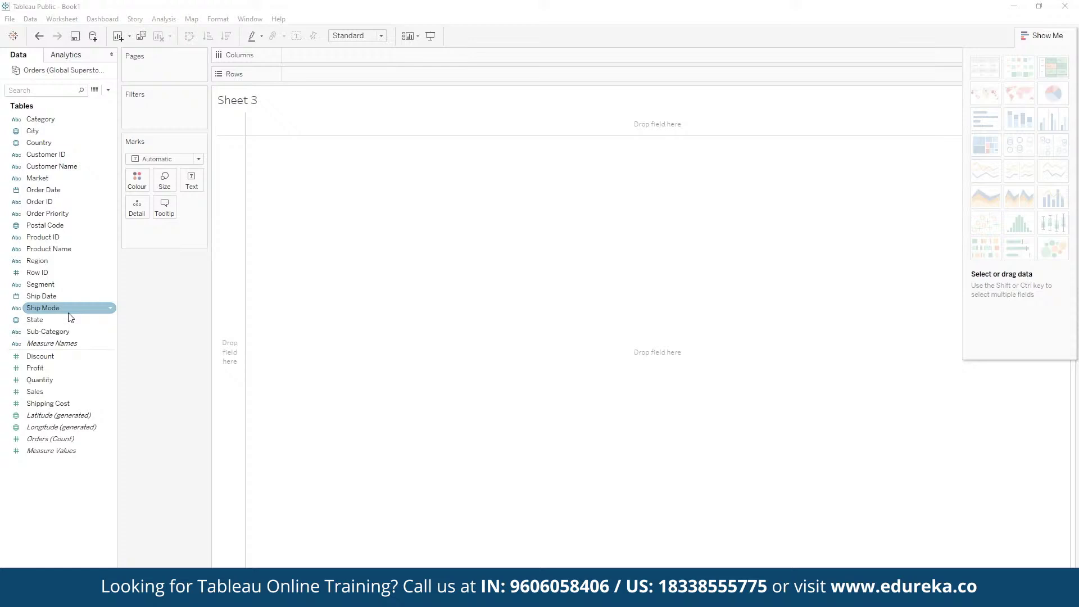
pyautogui.moveTo(63, 368); pyautogui.dragTo(330, 76)
# Break profit down by City with all its members added, and show the result as a symbol map.
pyautogui.click(83, 170)
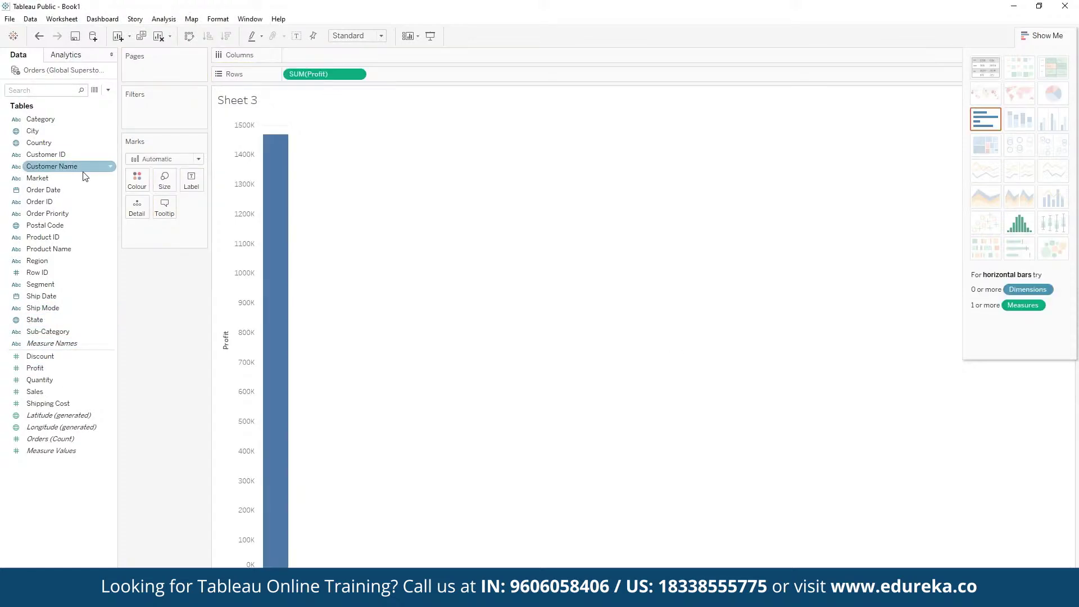
pyautogui.click(80, 154)
pyautogui.click(81, 142)
pyautogui.click(79, 133)
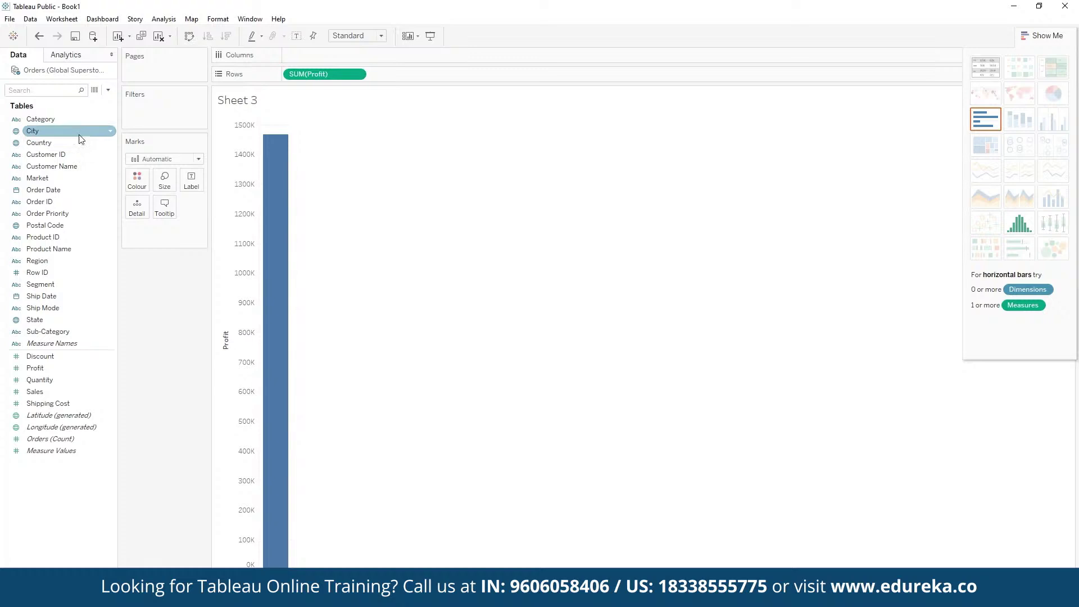
pyautogui.moveTo(81, 139)
pyautogui.mouseDown()
pyautogui.moveTo(337, 74)
pyautogui.moveTo(315, 54)
pyautogui.mouseUp()
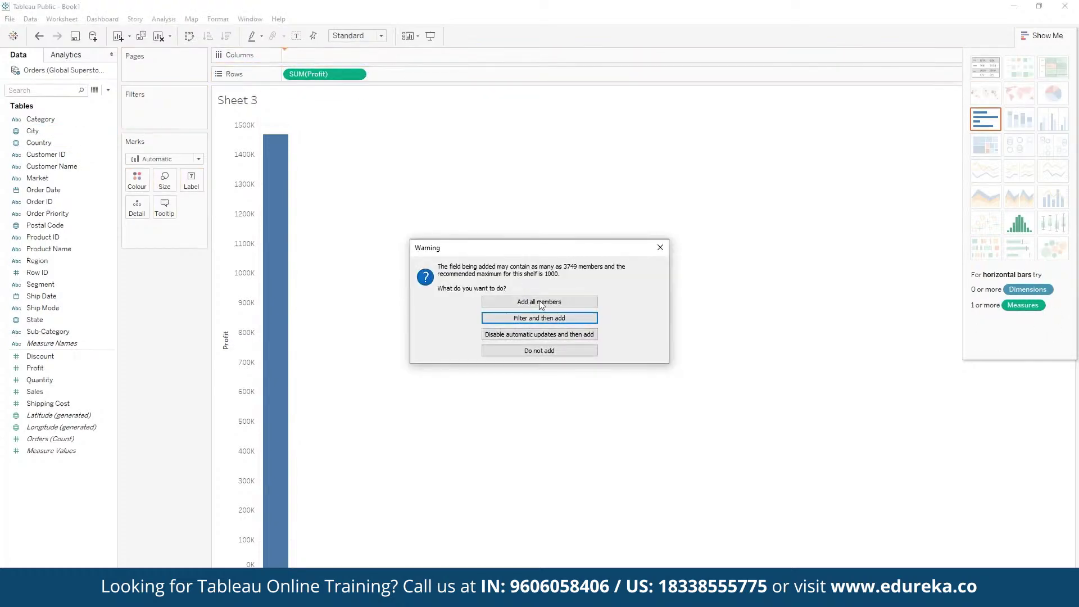
pyautogui.click(579, 318)
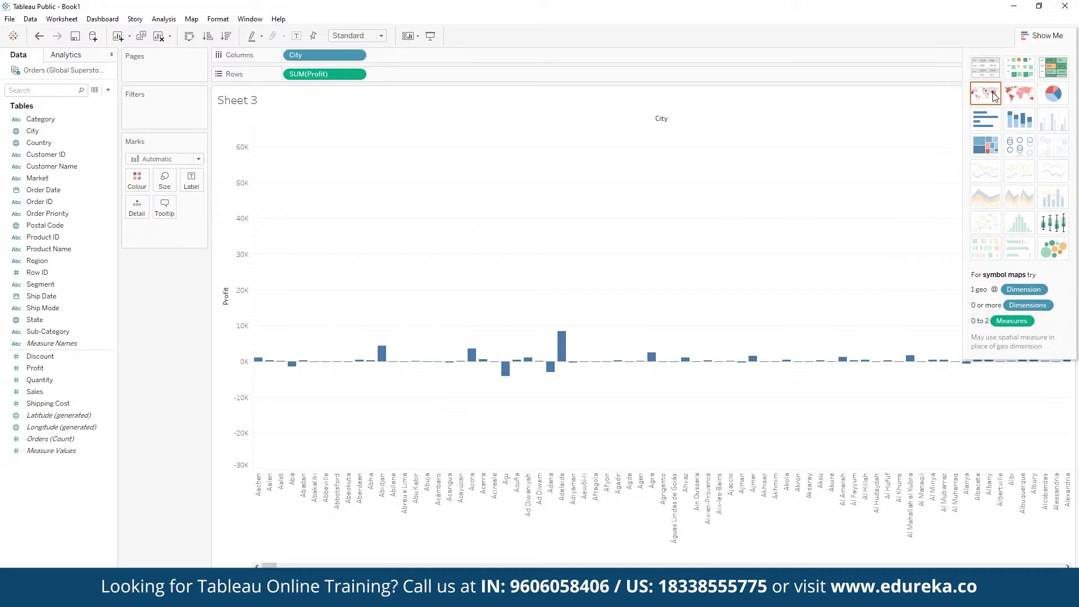
pyautogui.click(994, 96)
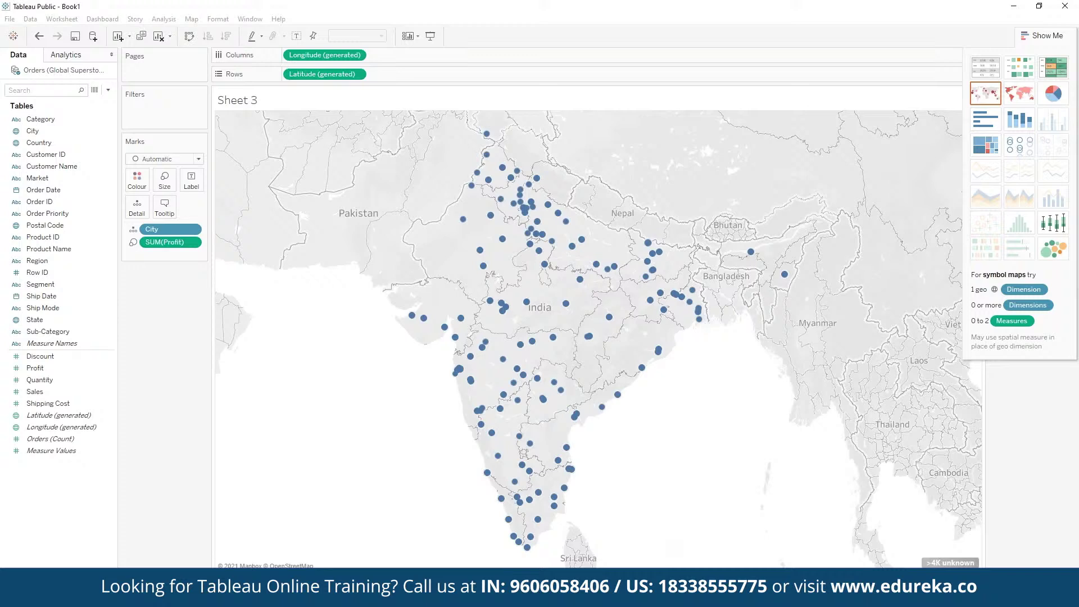
# Go back to the monthly profit worksheet, and open the data source to examine the Order Date values in the Orders table.
pyautogui.click(84, 579)
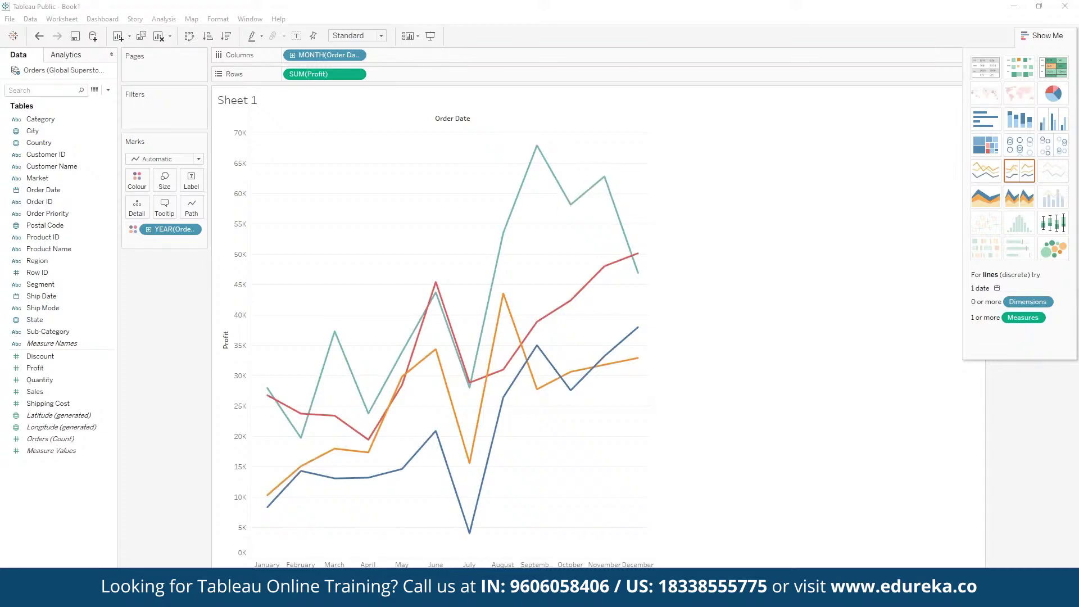
pyautogui.click(31, 599)
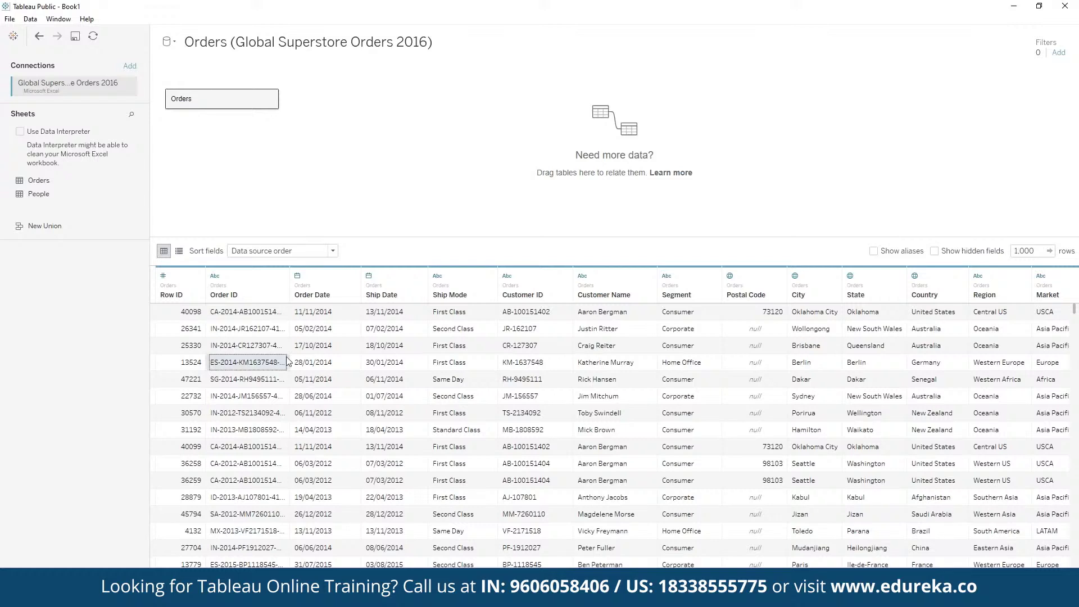
pyautogui.click(329, 396)
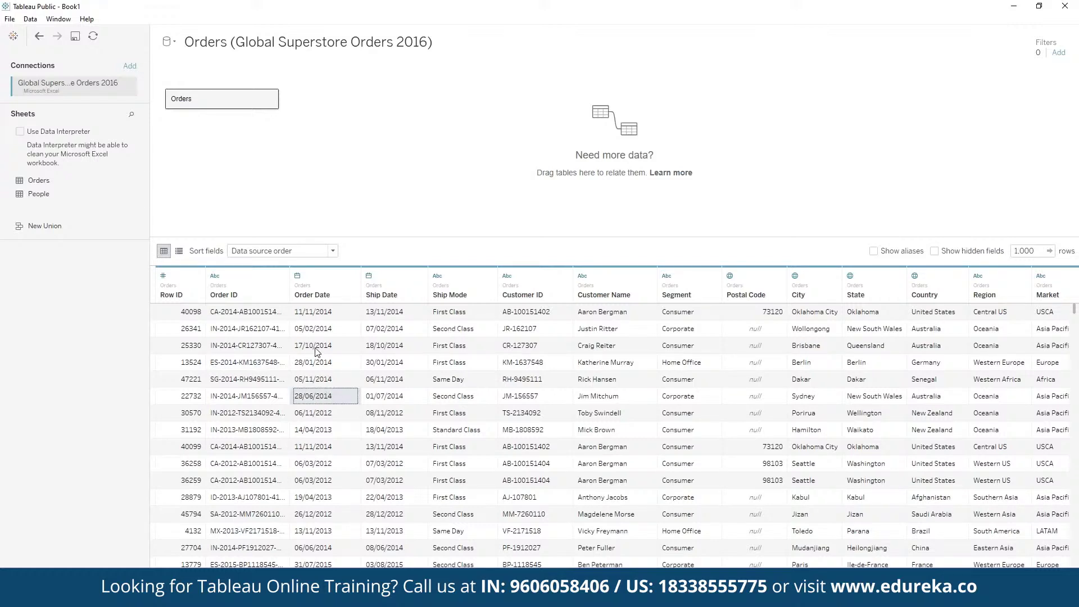